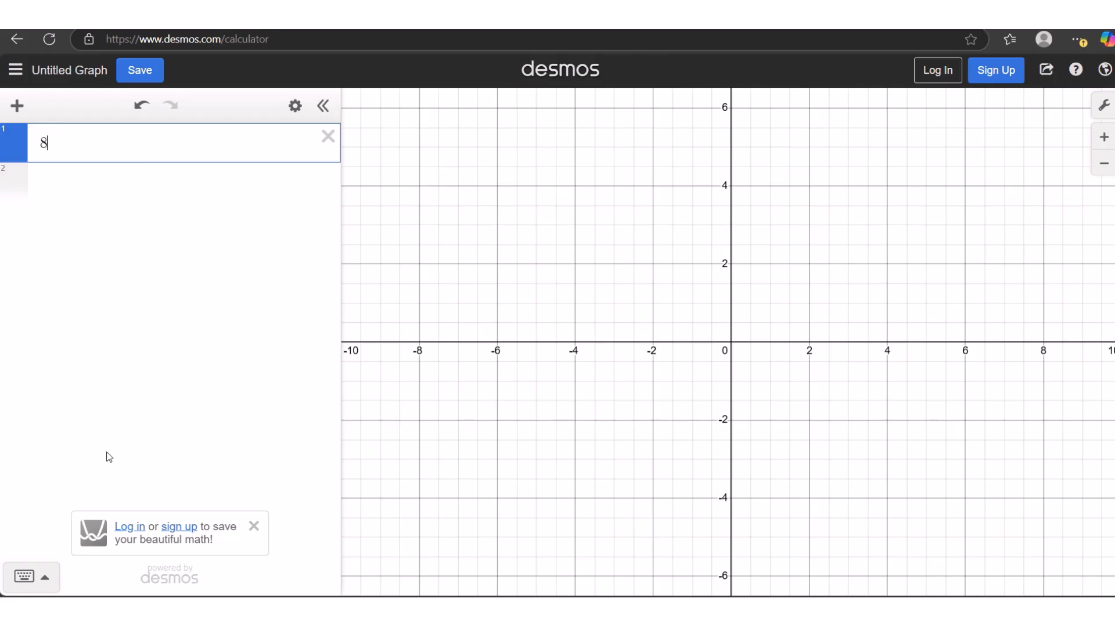
Show the on-screen math keypad and raise the 8 in the first expression to the power 4
click(46, 583)
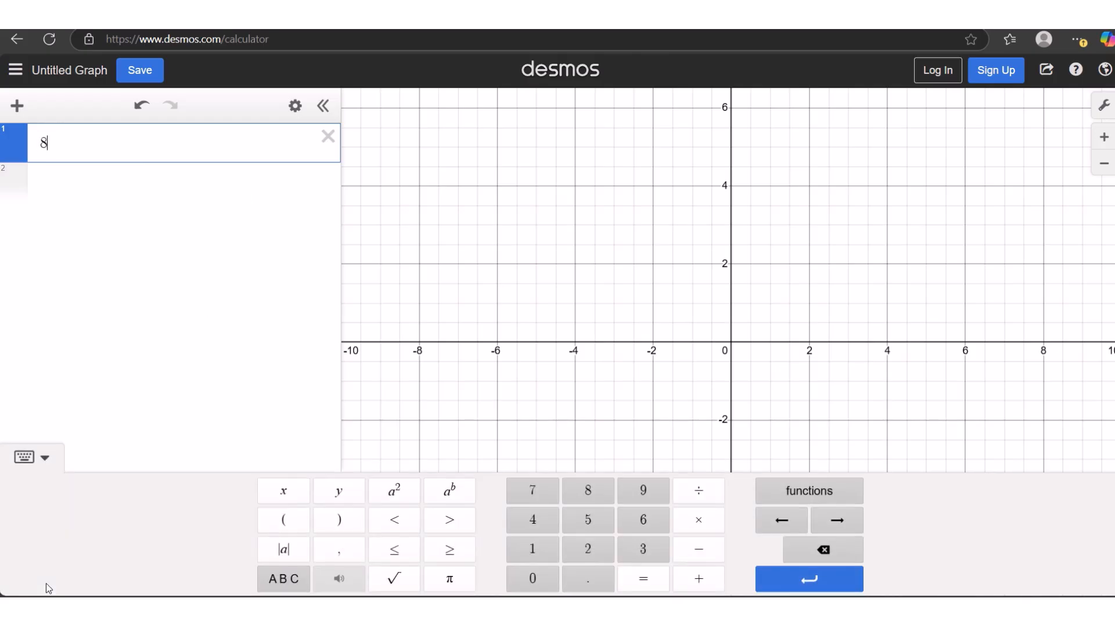
click(458, 496)
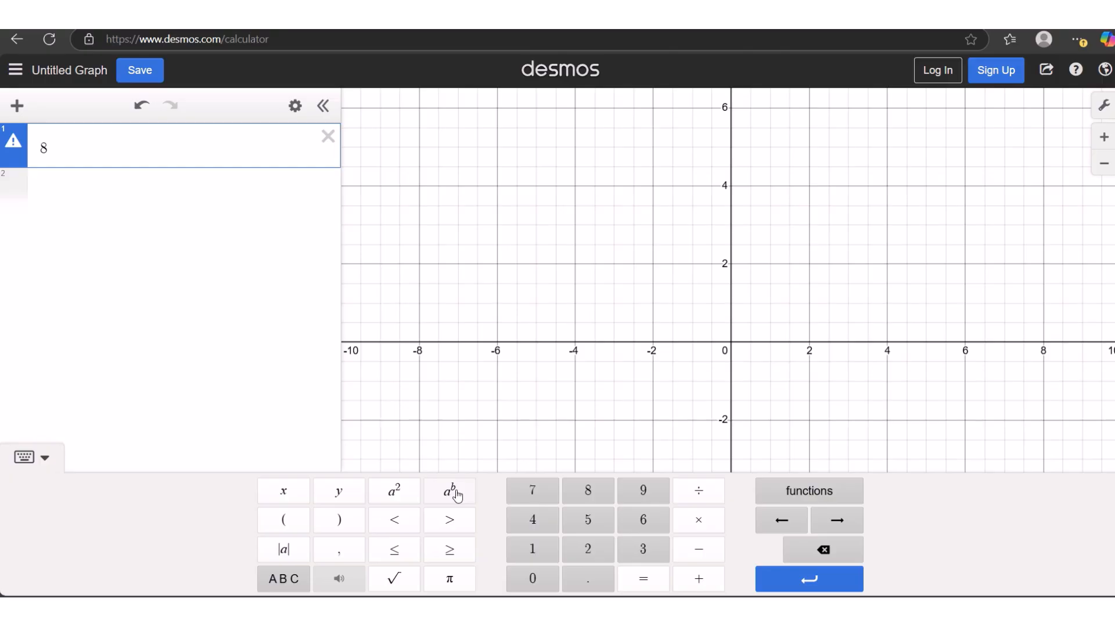
text(4)
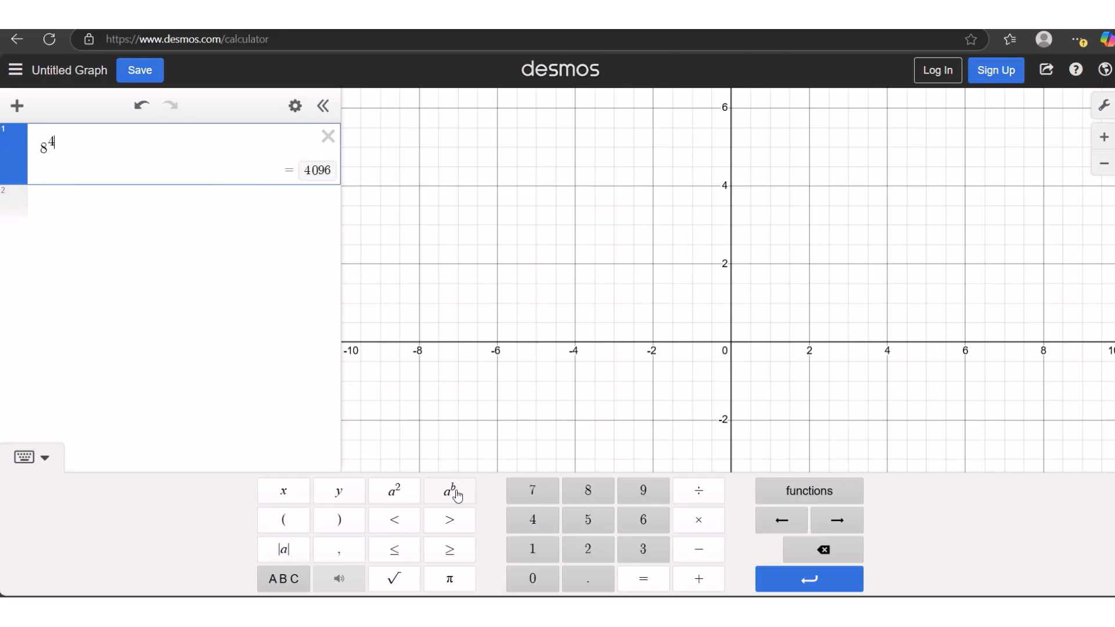
key(BackSpace)
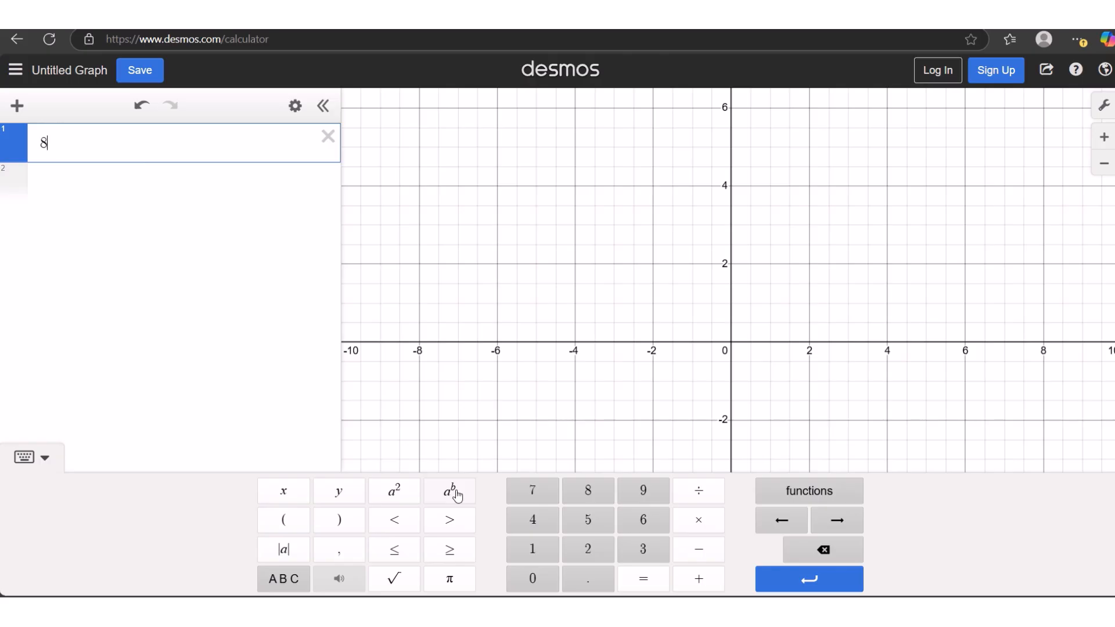
click(456, 495)
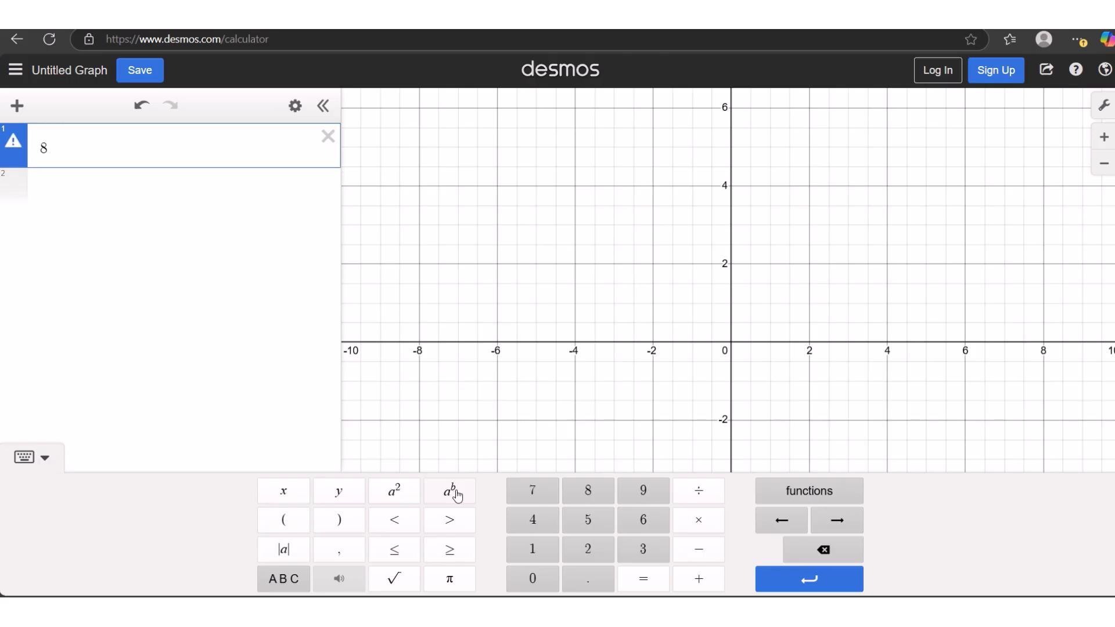
text(4)
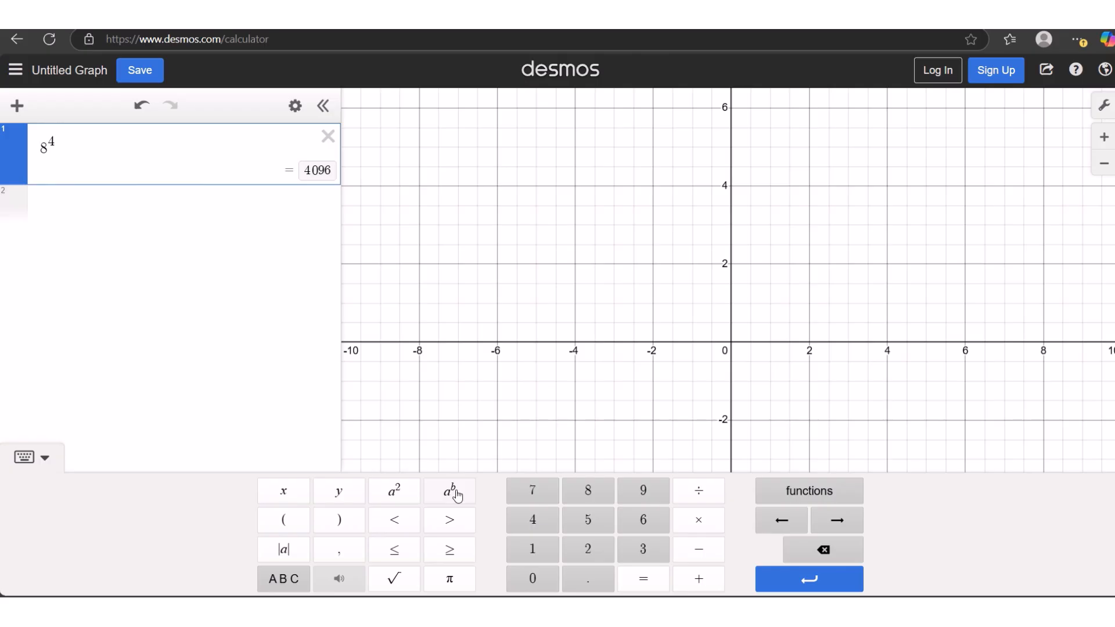
Rework the first expression into 8^(4+x), with the whole sum in parentheses in the exponent
text(+x)
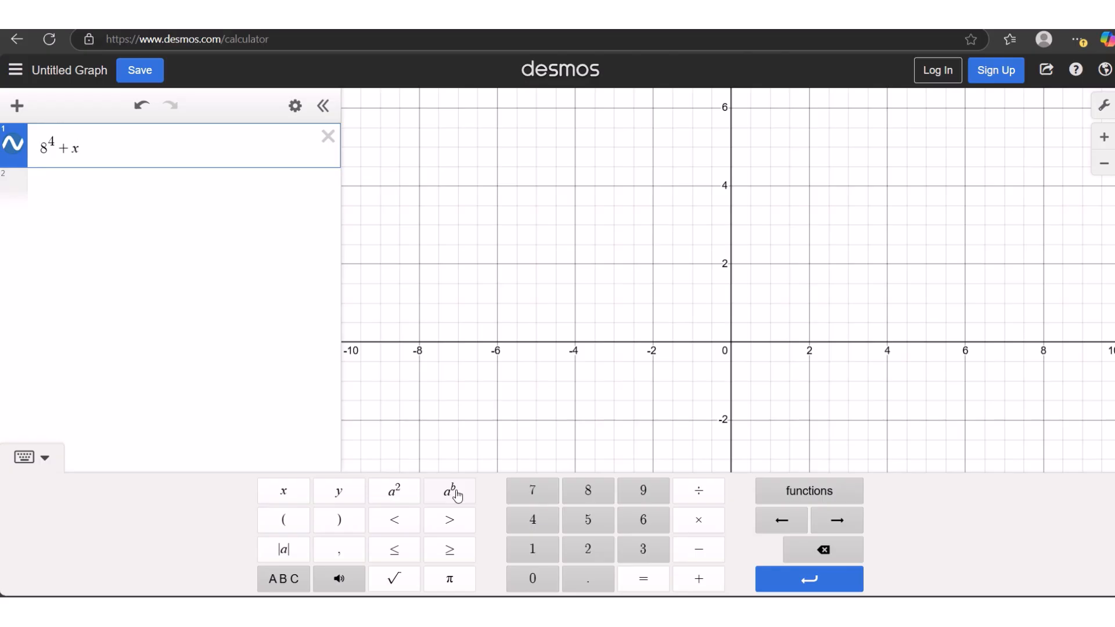
key(BackSpace)
key(BackSpace)
key(BackSpace)
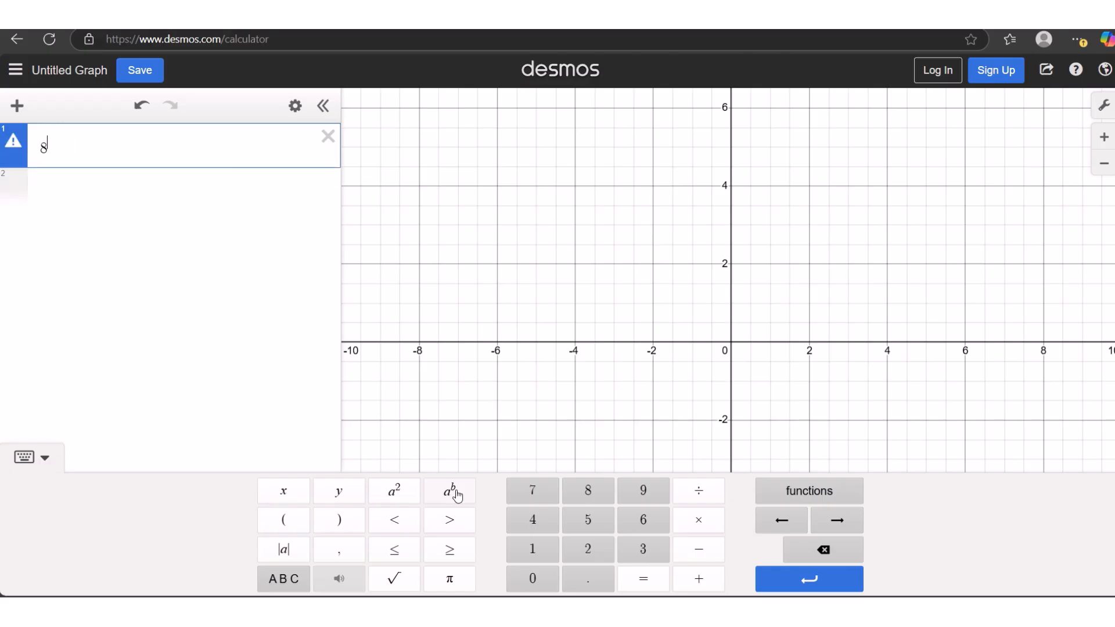
text(()
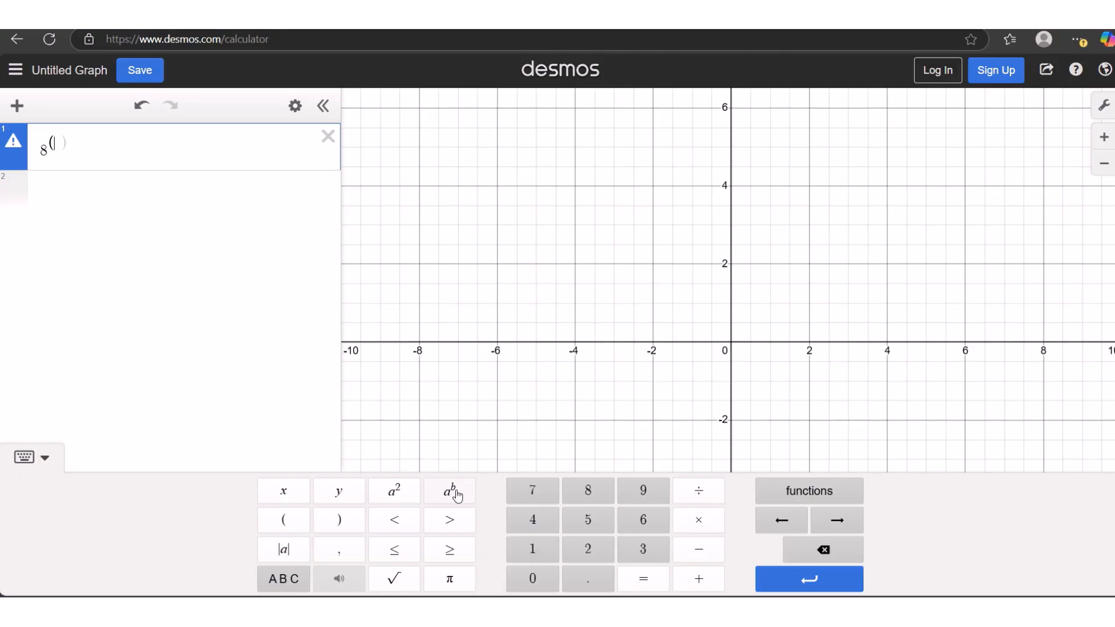
text(4+x))
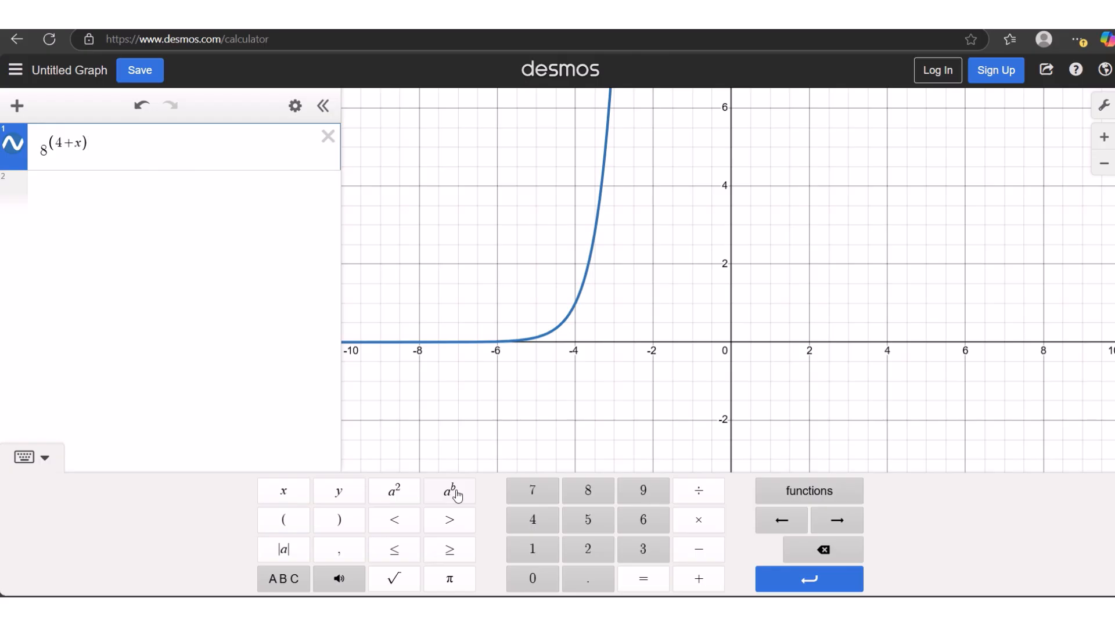
Erase the whole exponential expression, then hide and reopen the on-screen math keypad
key(BackSpace)
key(BackSpace)
key(BackSpace)
key(BackSpace)
key(BackSpace)
key(BackSpace)
key(BackSpace)
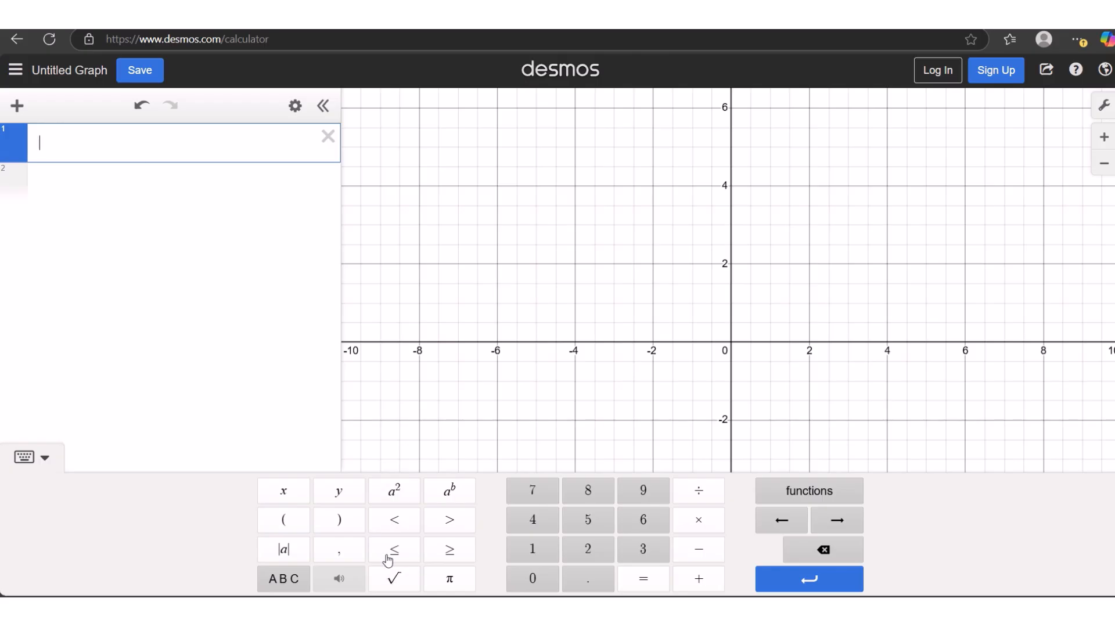
click(50, 462)
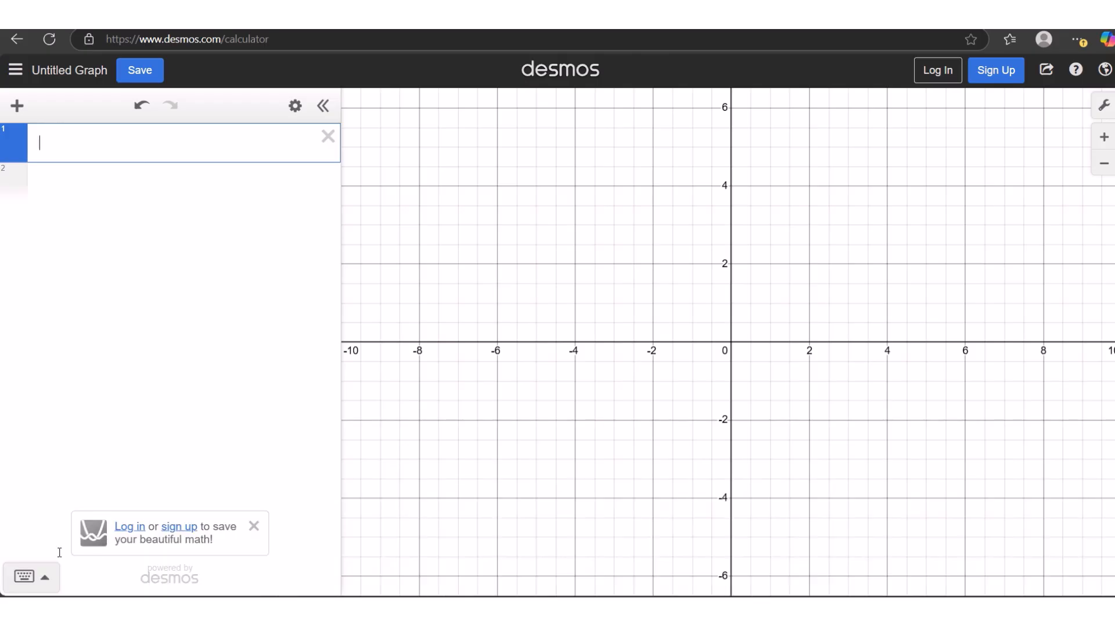
click(35, 578)
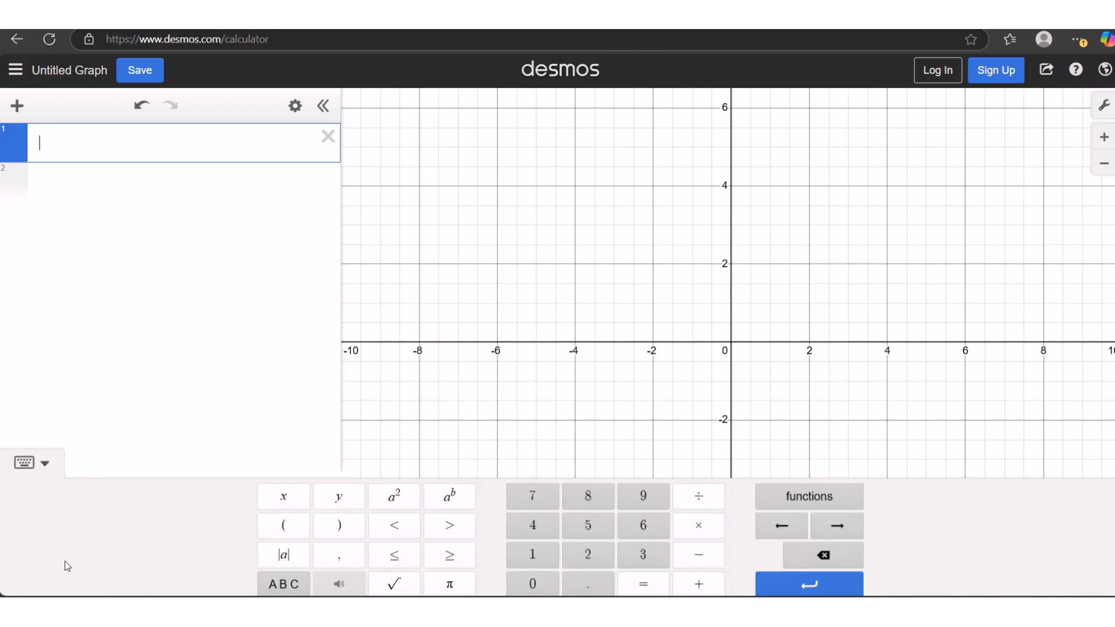
Evaluate the square root of 9 in the first expression line, then clear the line
click(397, 581)
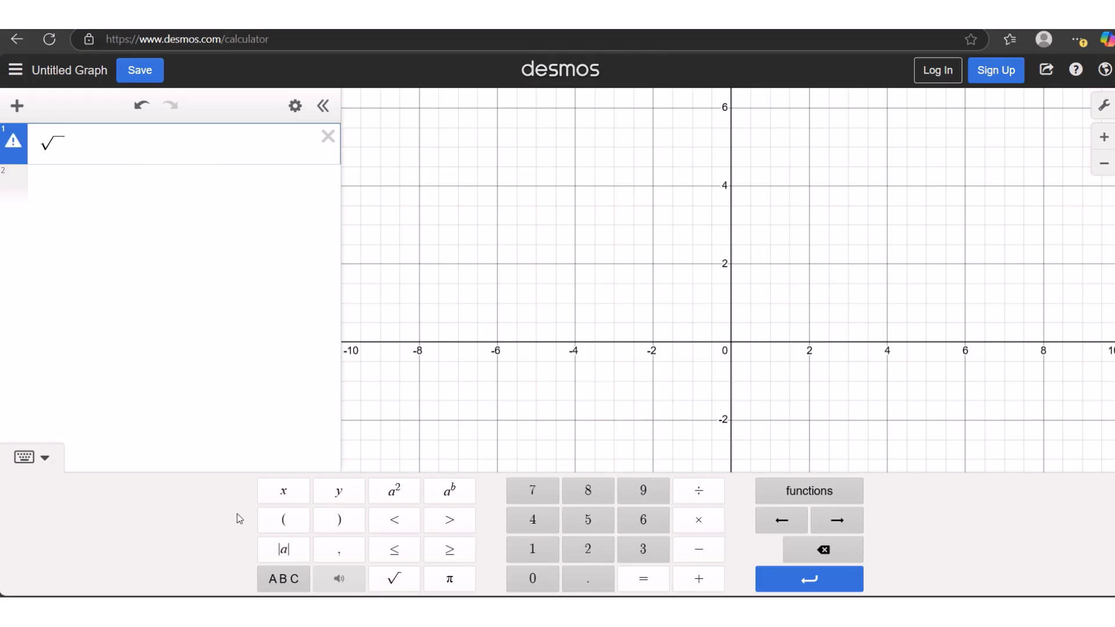
text(9)
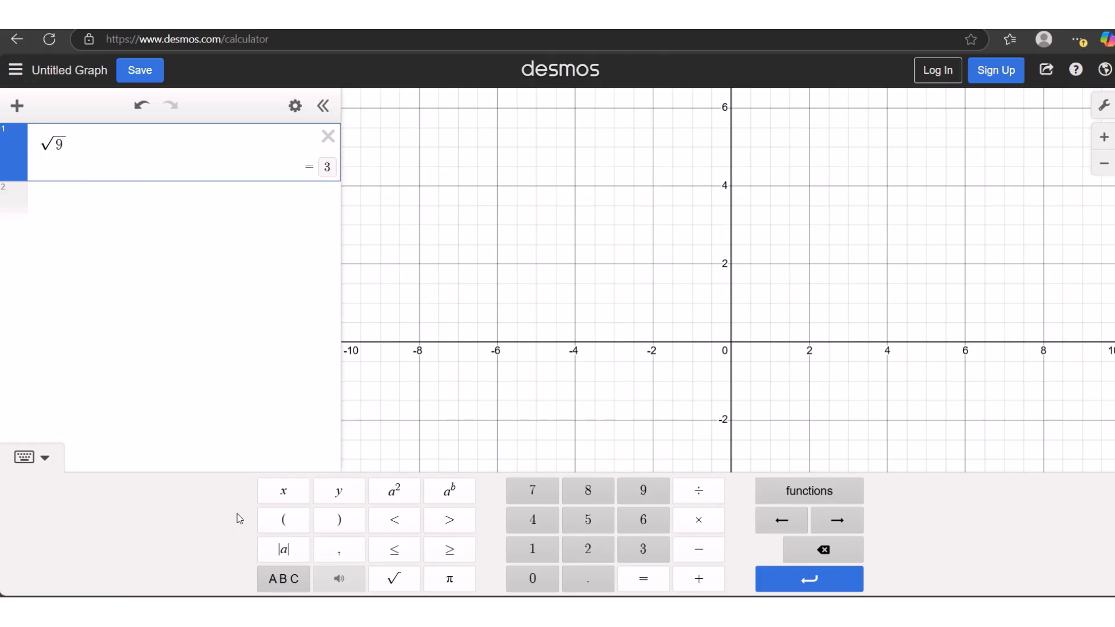
click(328, 137)
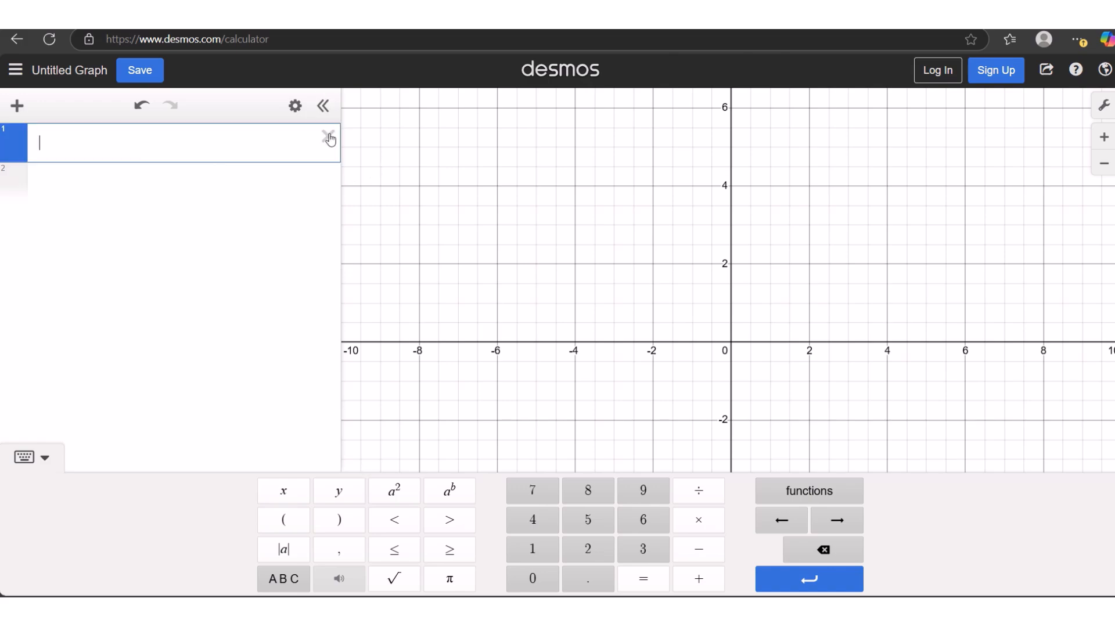
Insert a square root symbol by entering the function name sqrt, repeat it once, and clear the line
text(sqr)
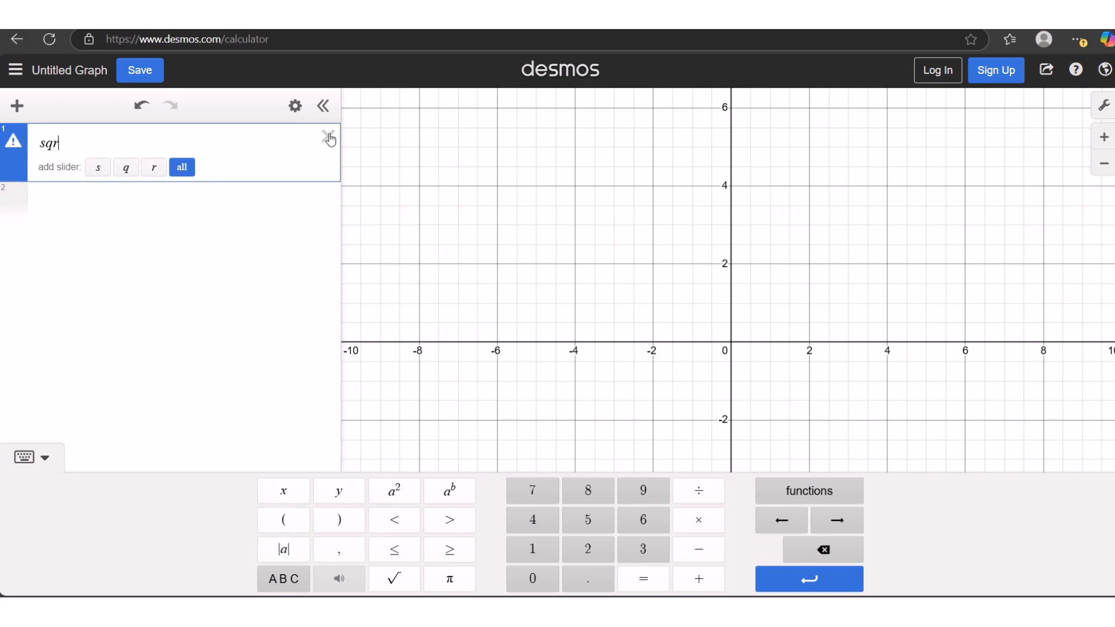
text(t)
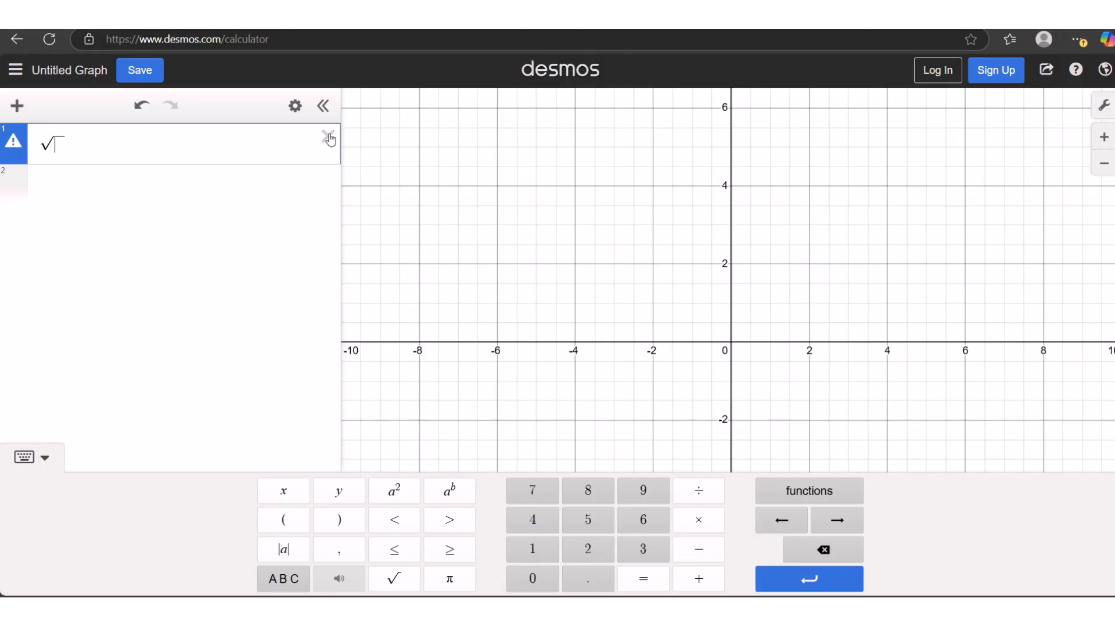
click(328, 138)
text(sqrt)
click(329, 139)
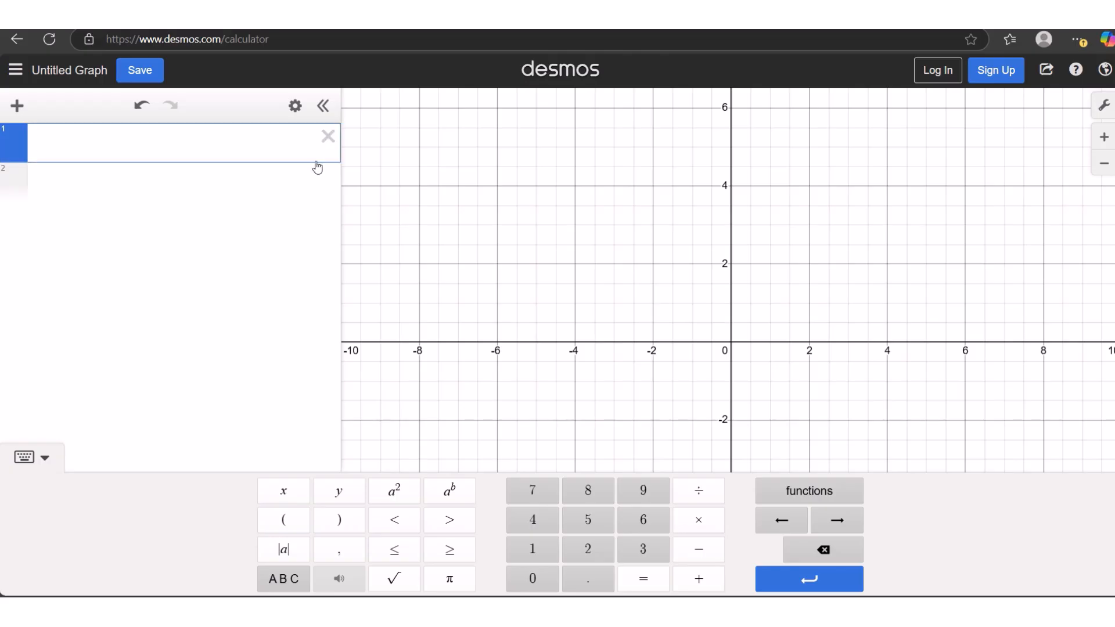
Graph the absolute value |x| as the first expression and abs(x) + 2 as the second
click(290, 556)
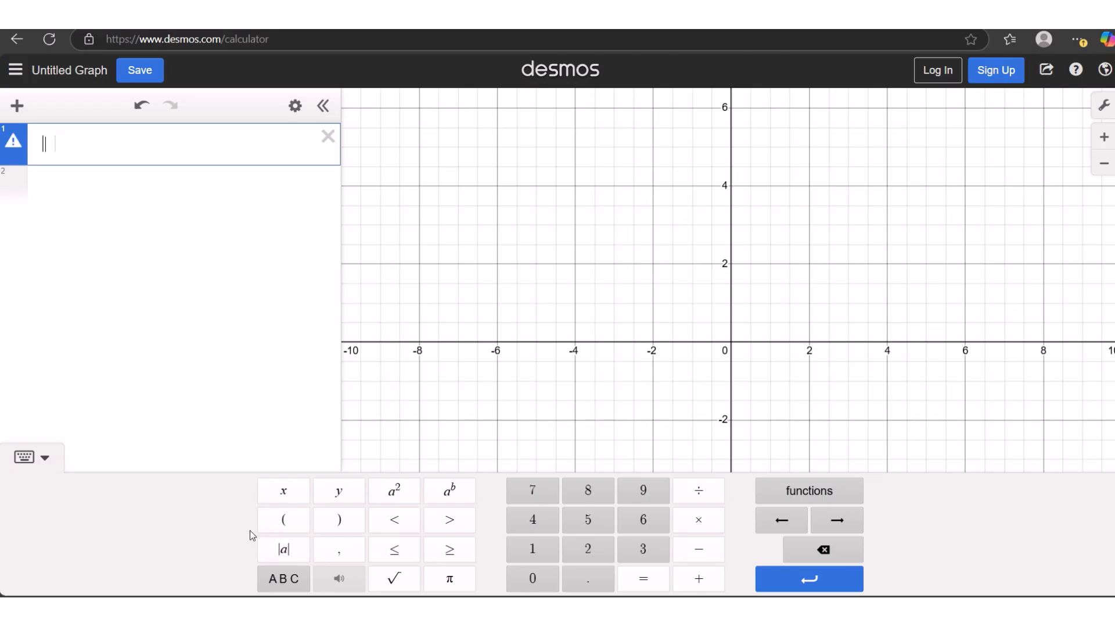
text(x)
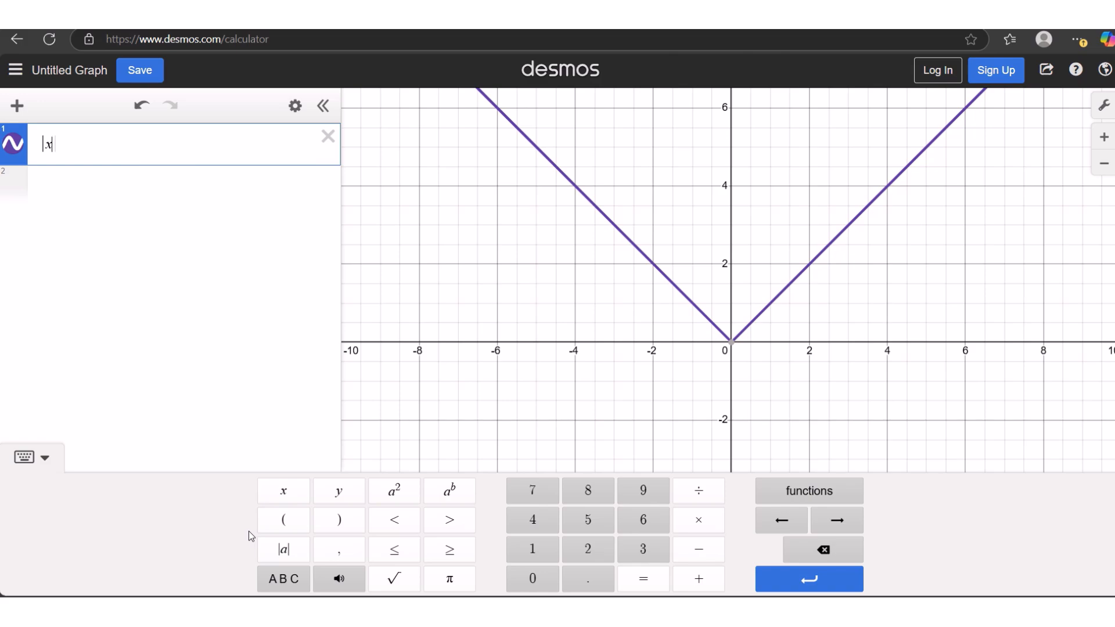
click(109, 181)
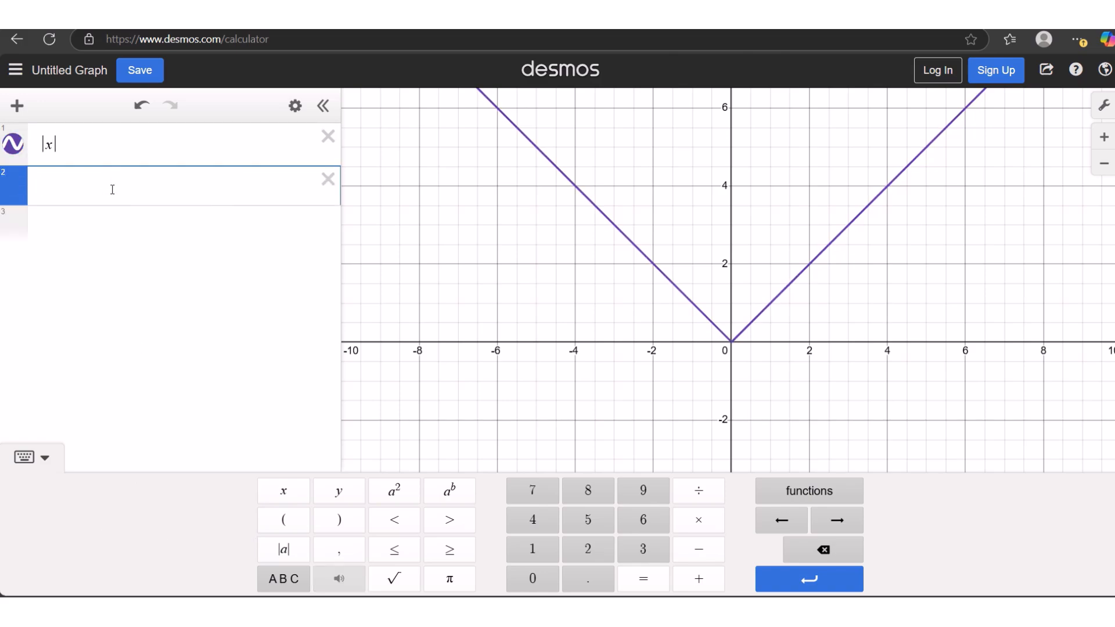
text(abs()
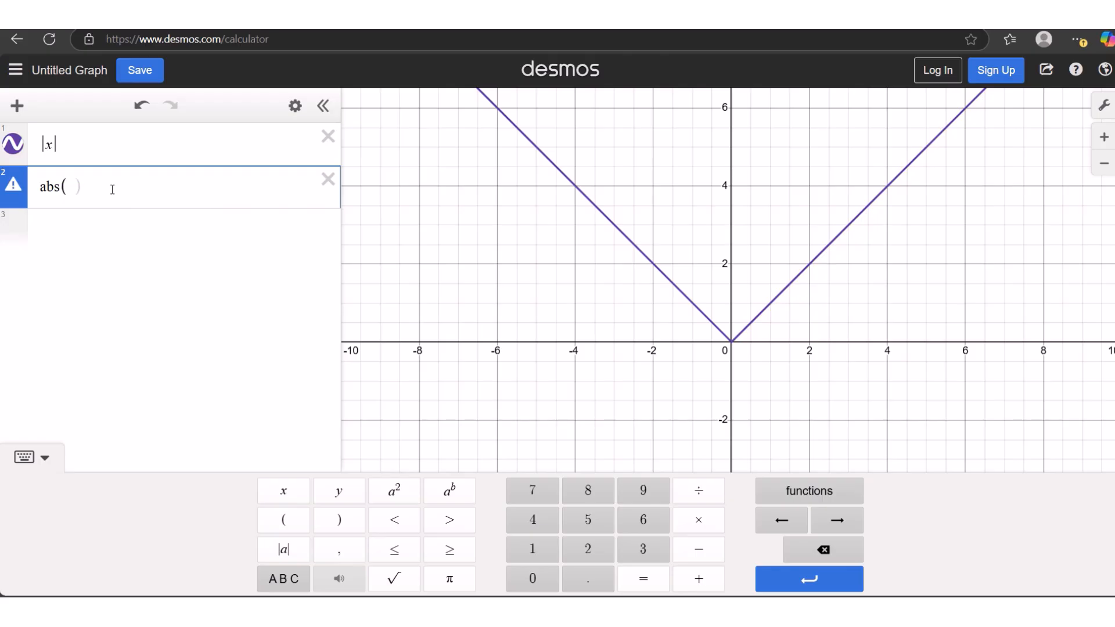
text(x))
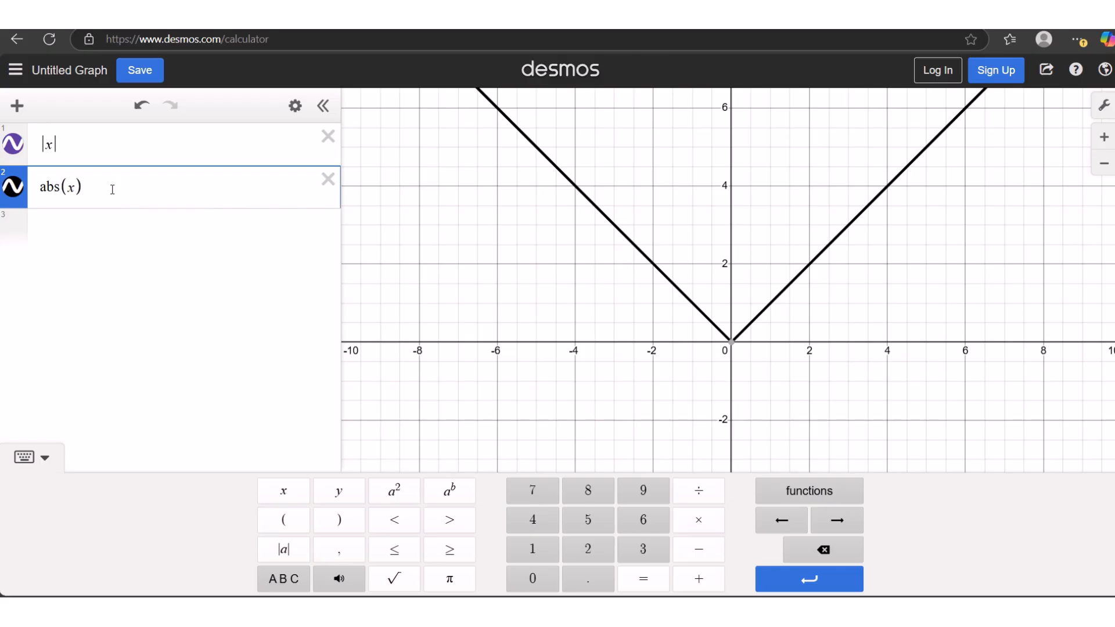
key(BackSpace)
text() + 2)
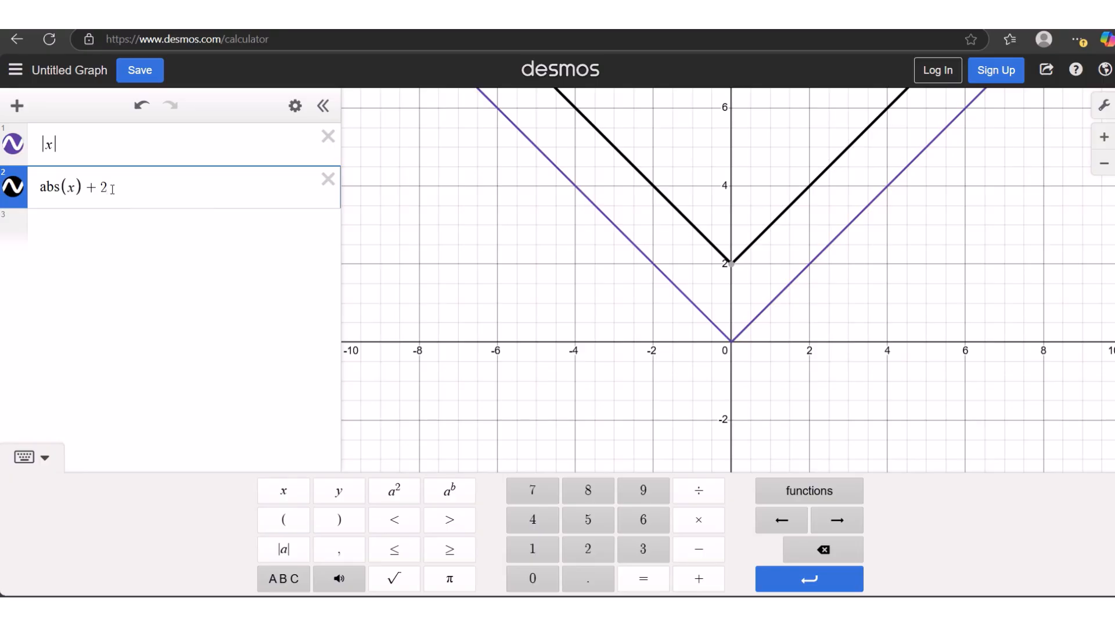
Add a third expression, |x| − 2, written with absolute value bars
key(Return)
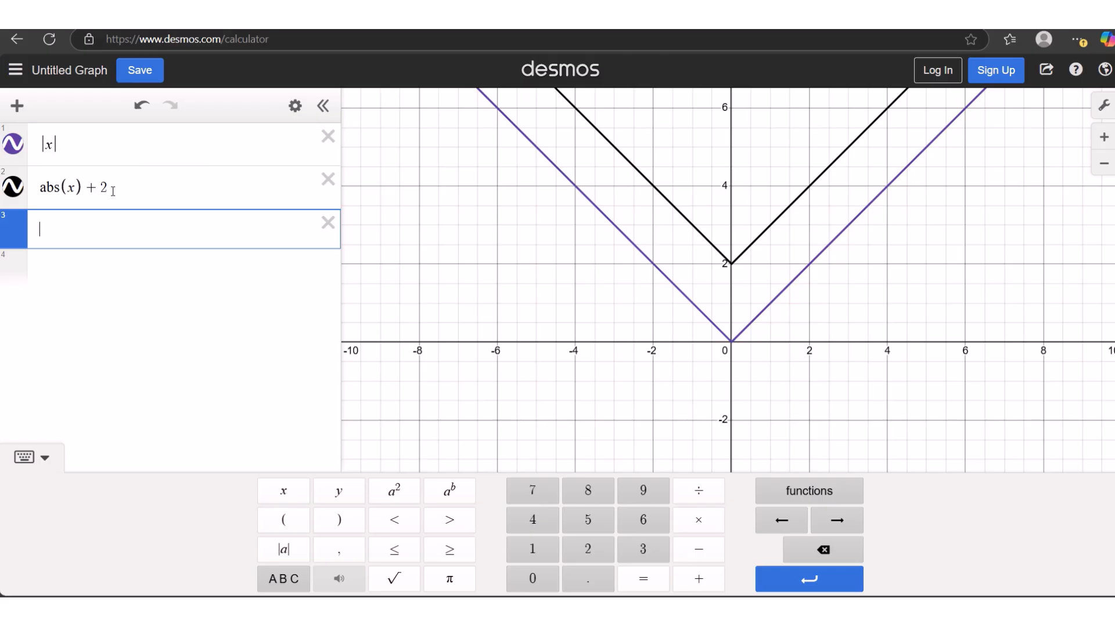
text(\)
key(BackSpace)
text(|)
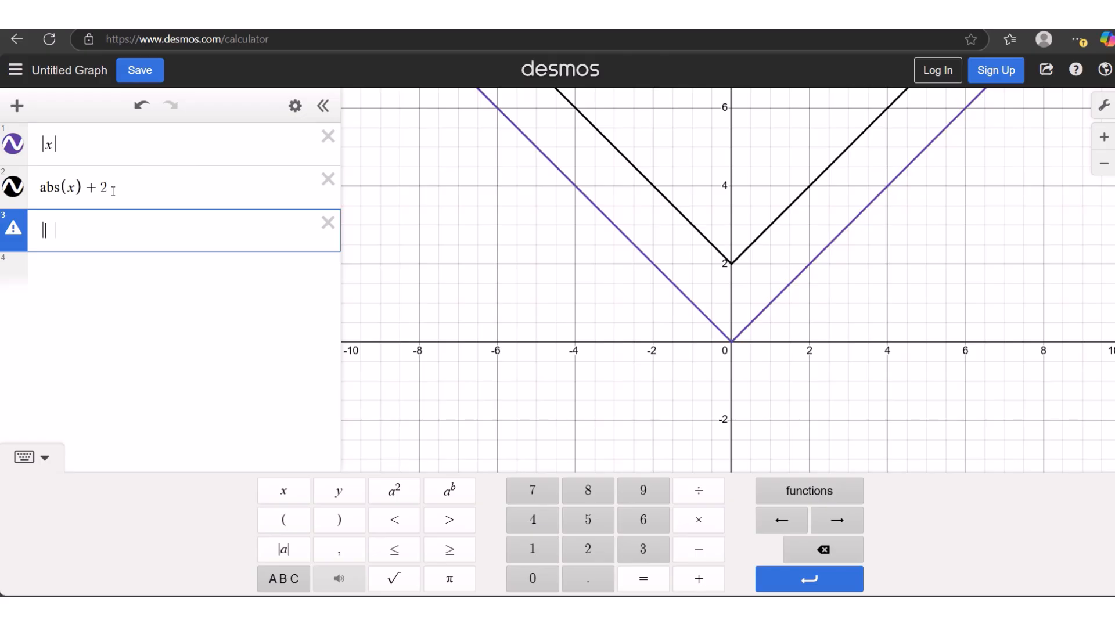
text(x)
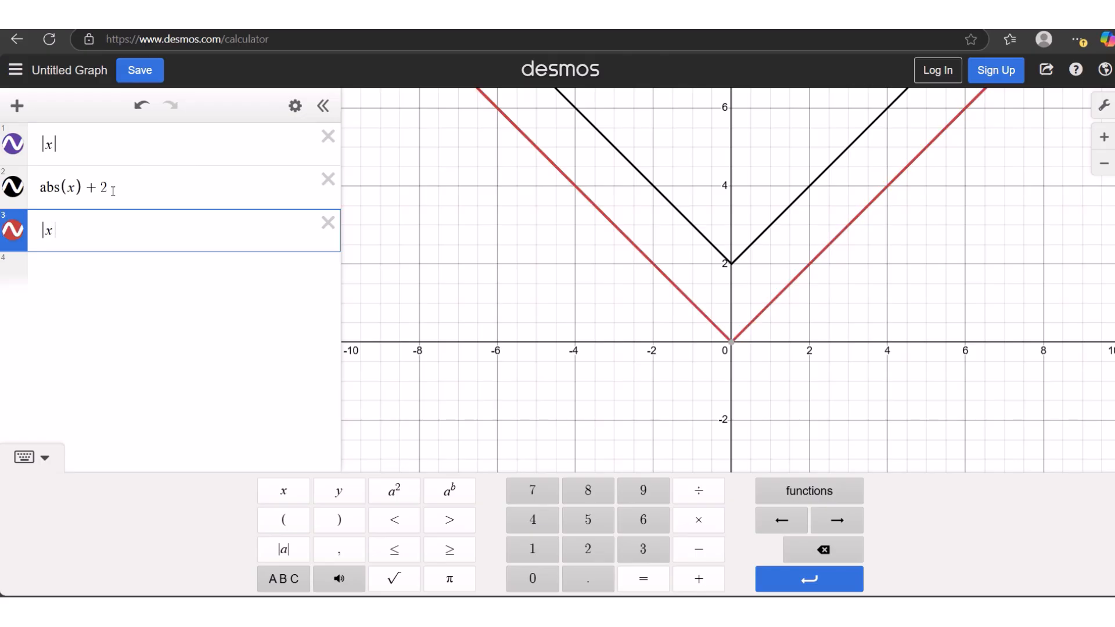
key(Right)
text(-2)
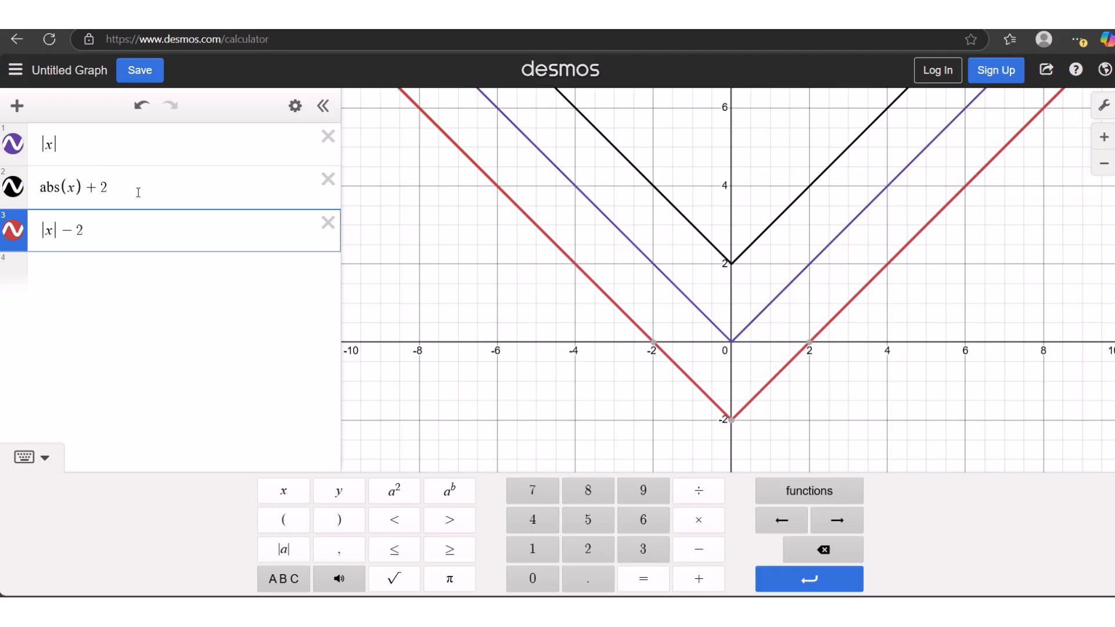
Delete all three absolute value expressions from the list
click(327, 224)
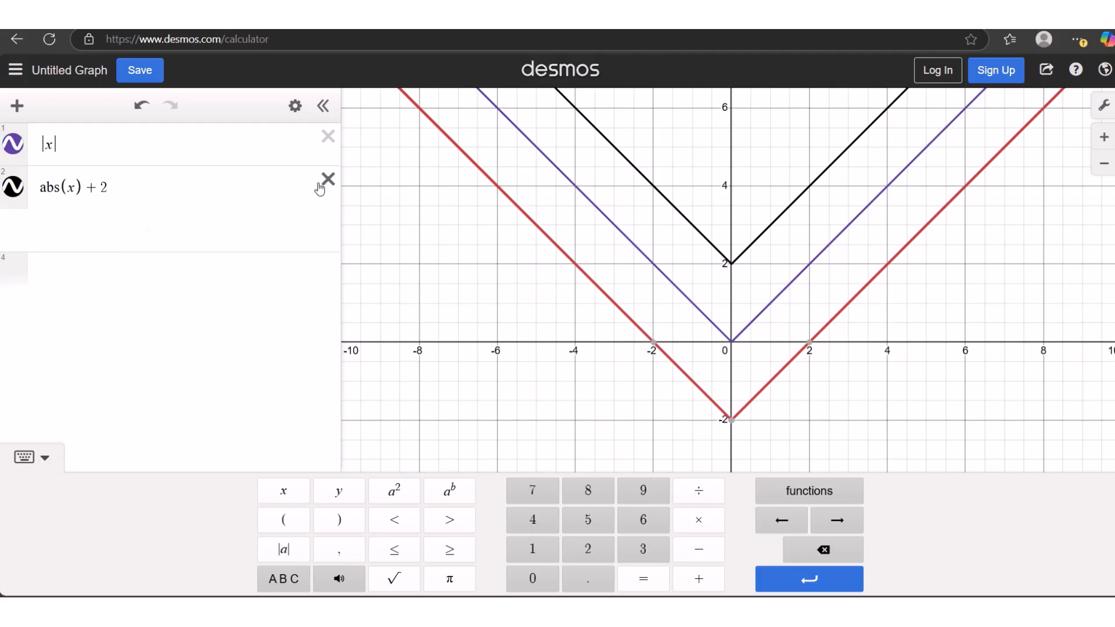
click(327, 180)
click(327, 137)
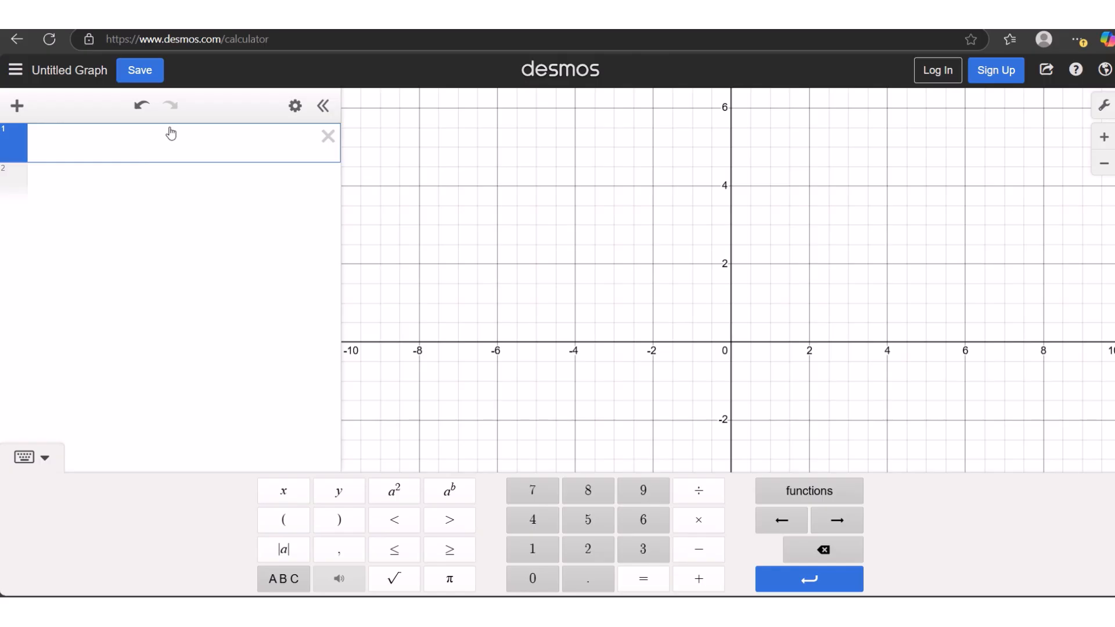
Enter x² + 2x as the first expression and divide the 2x term by 3
text(x)
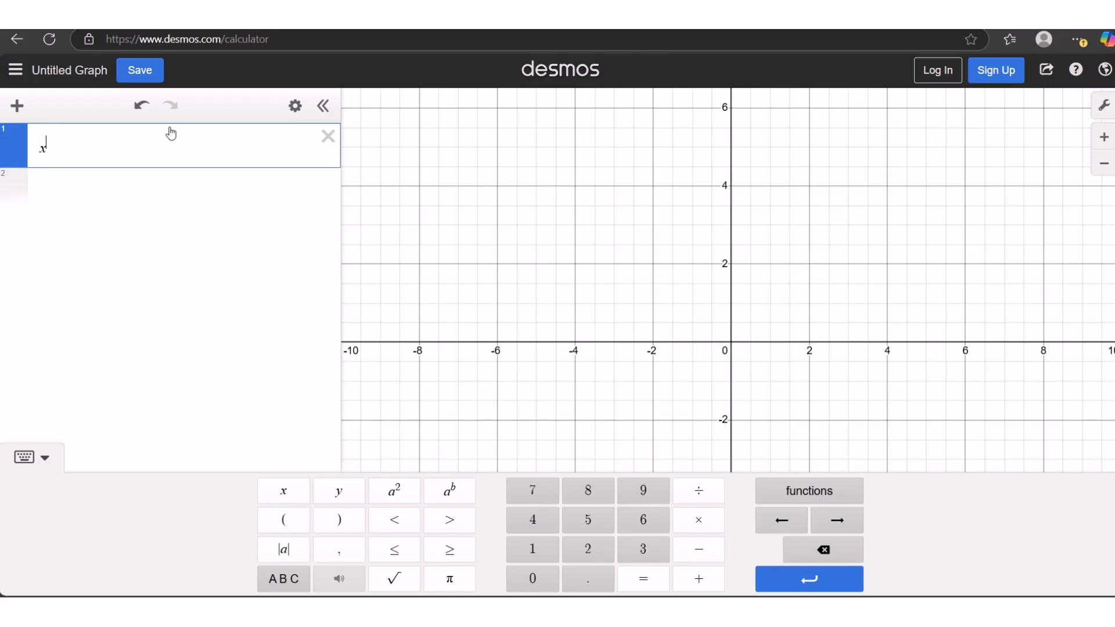
text(^2+2x)
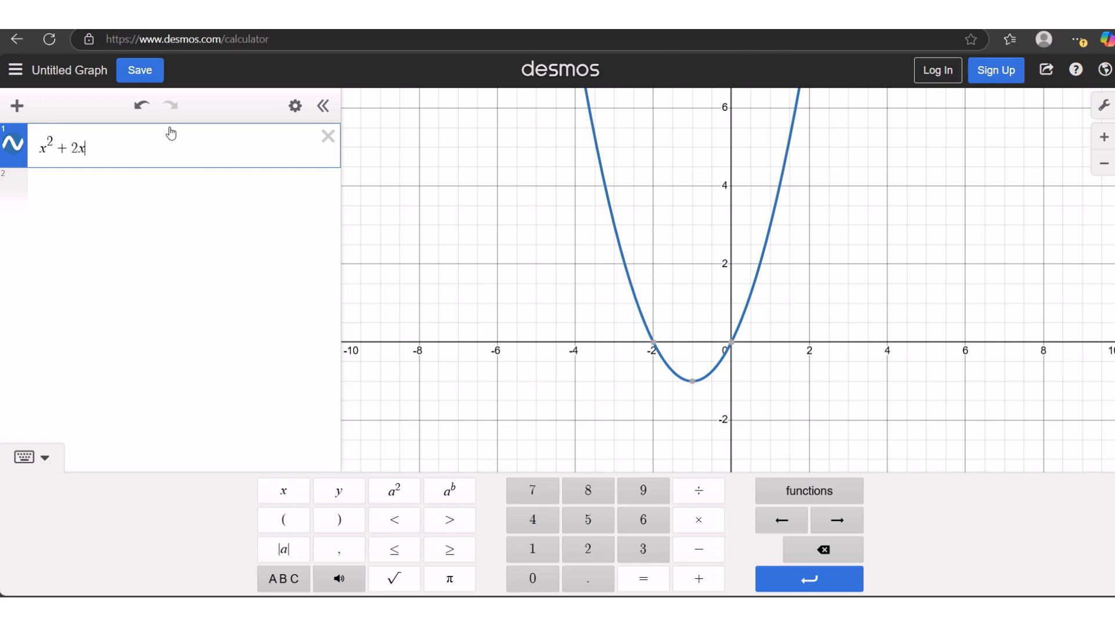
text(/3)
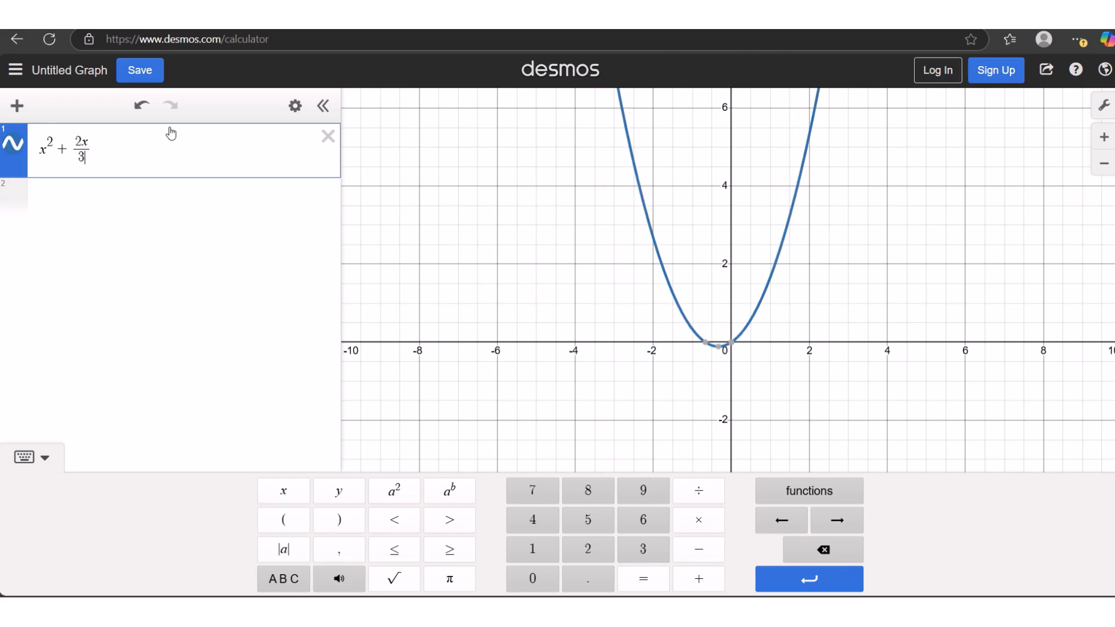
Rewrite the expression as x² + 2x − 3, make the 3 a numerator, and clear the line
key(BackSpace)
key(BackSpace)
key(BackSpace)
text(x-)
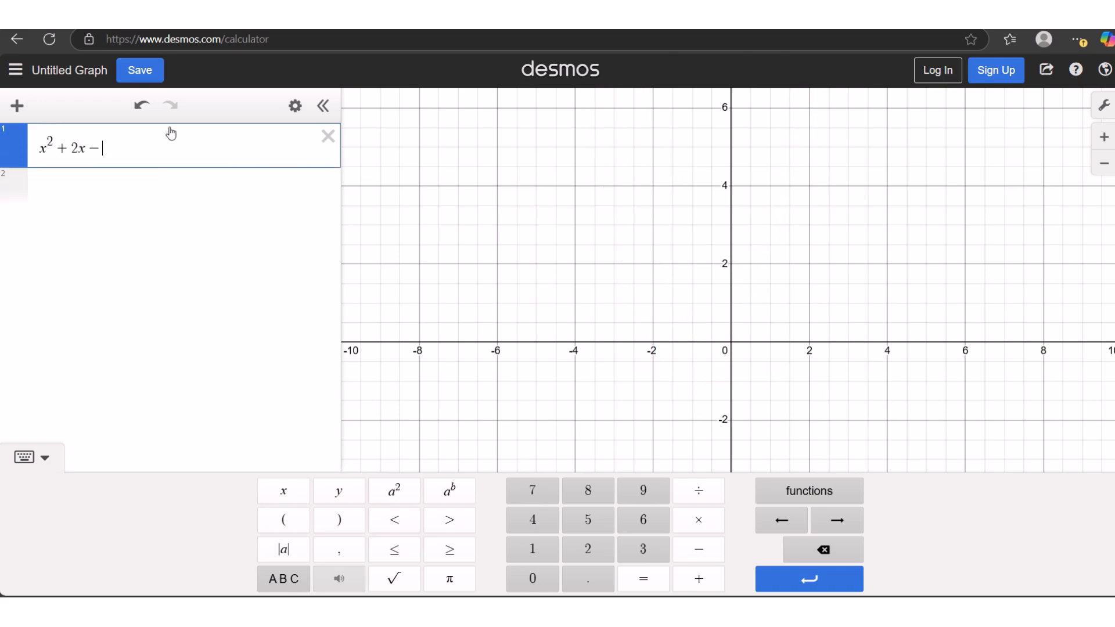
text(3/)
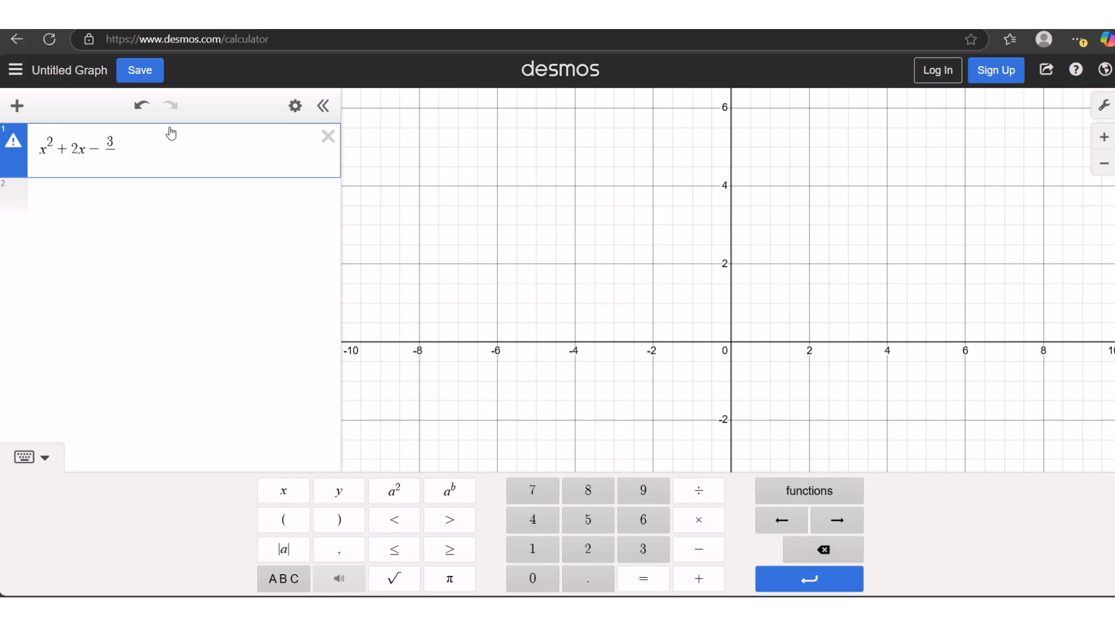
click(328, 137)
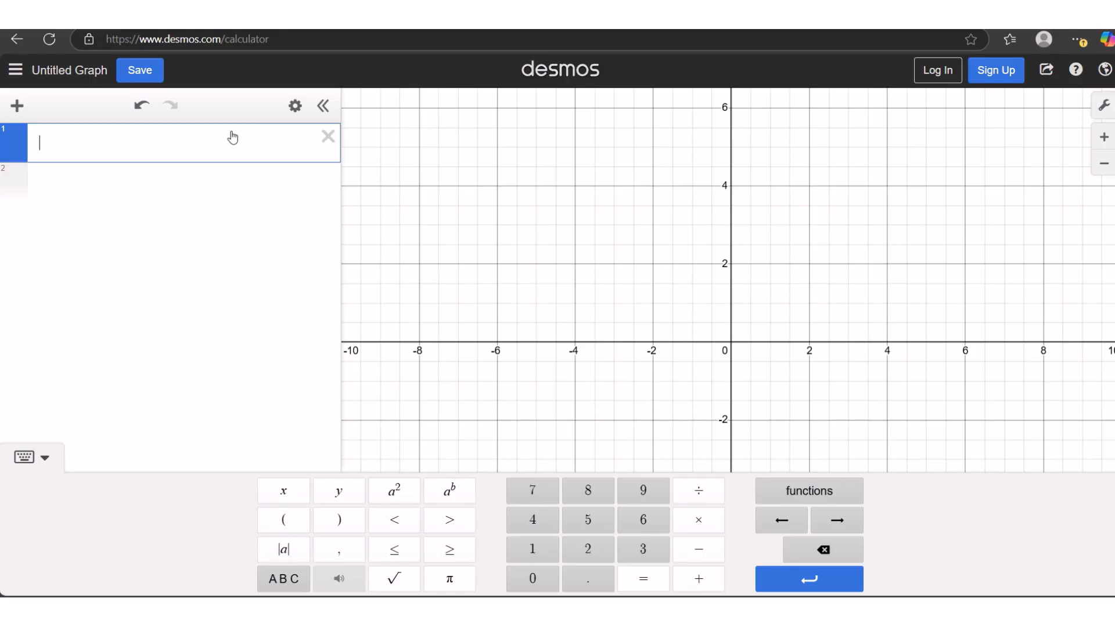
Enter (x² + 2x + 3) in parentheses, turn the whole group into a numerator, and clear the line
text((x^2)
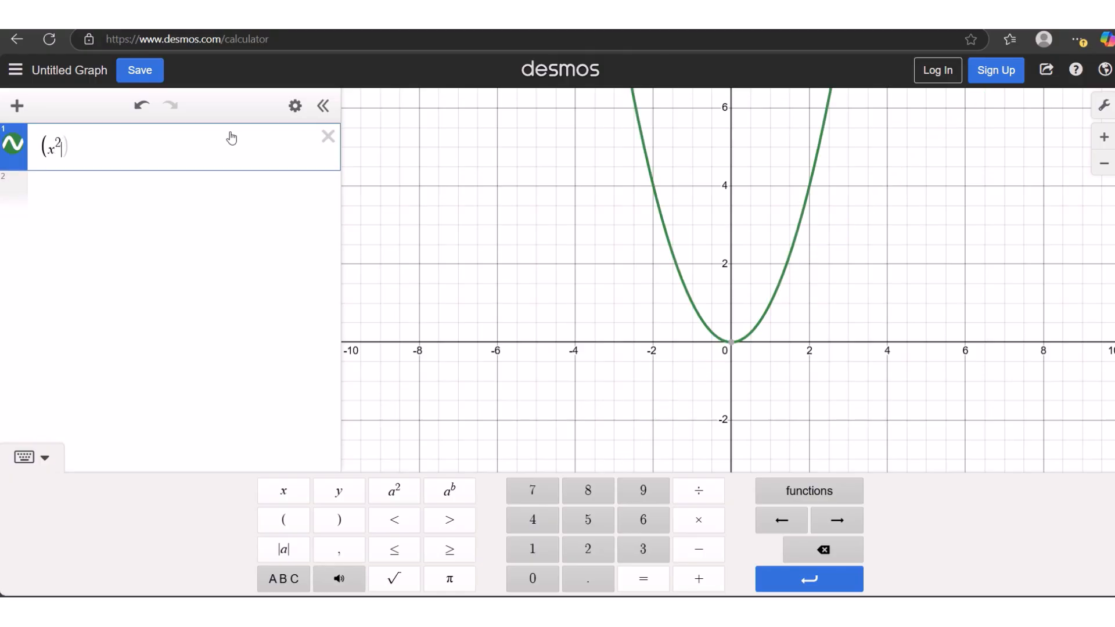
text(2)
key(BackSpace)
text(+2x)
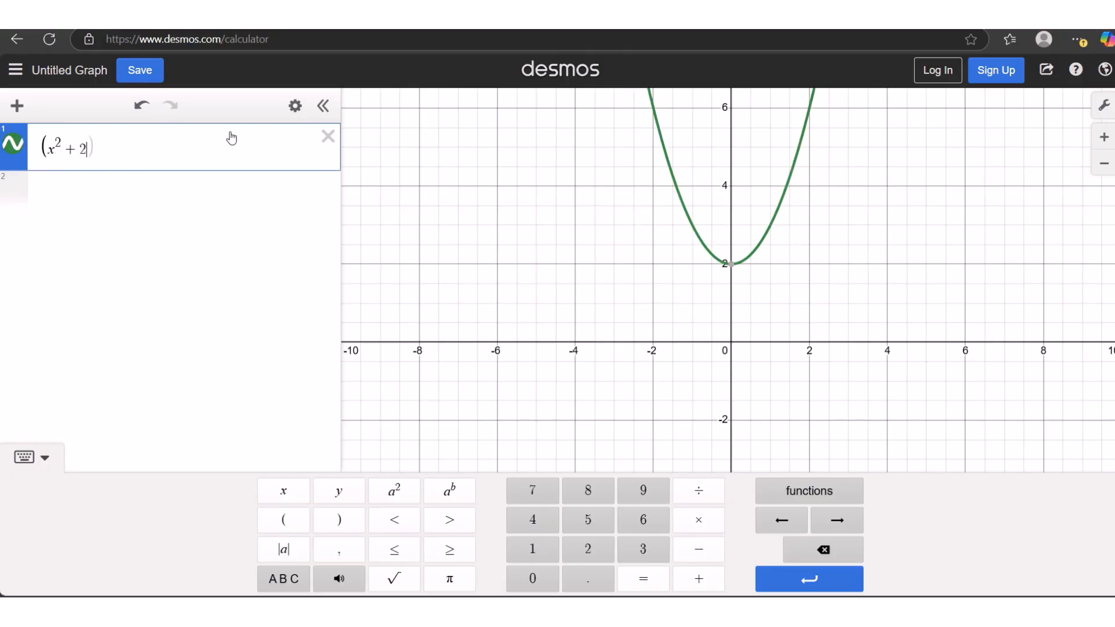
text(+3))
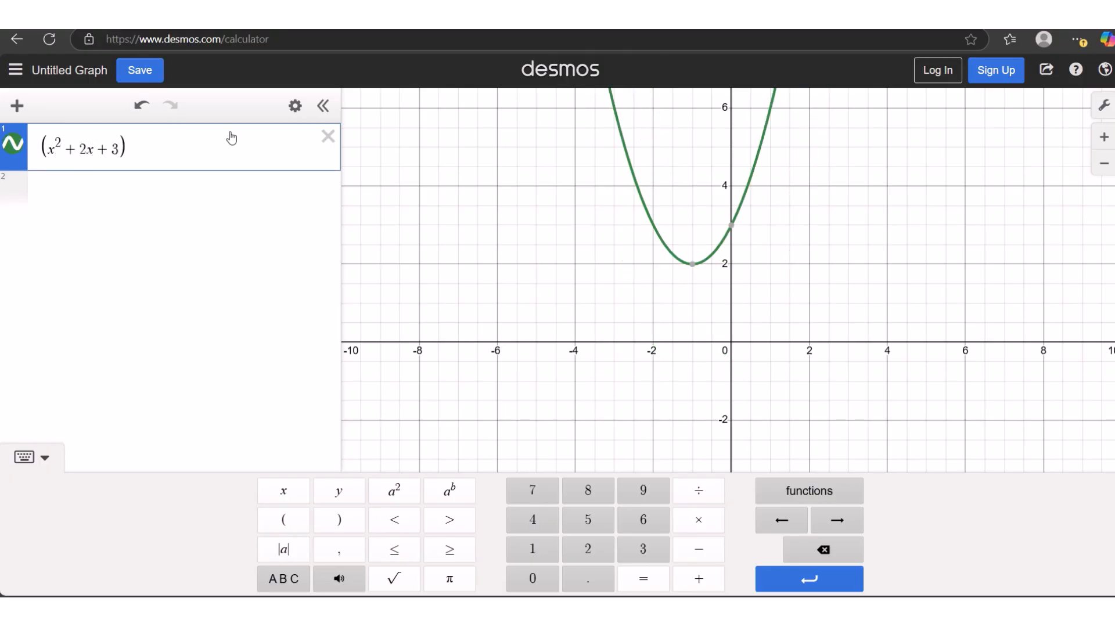
text(/)
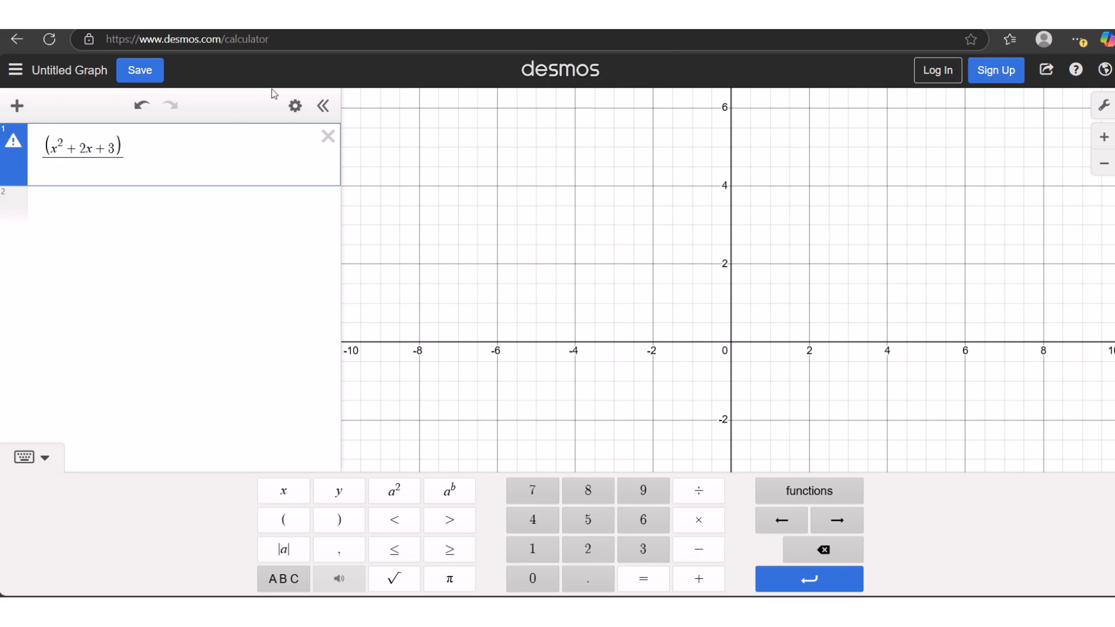
click(326, 136)
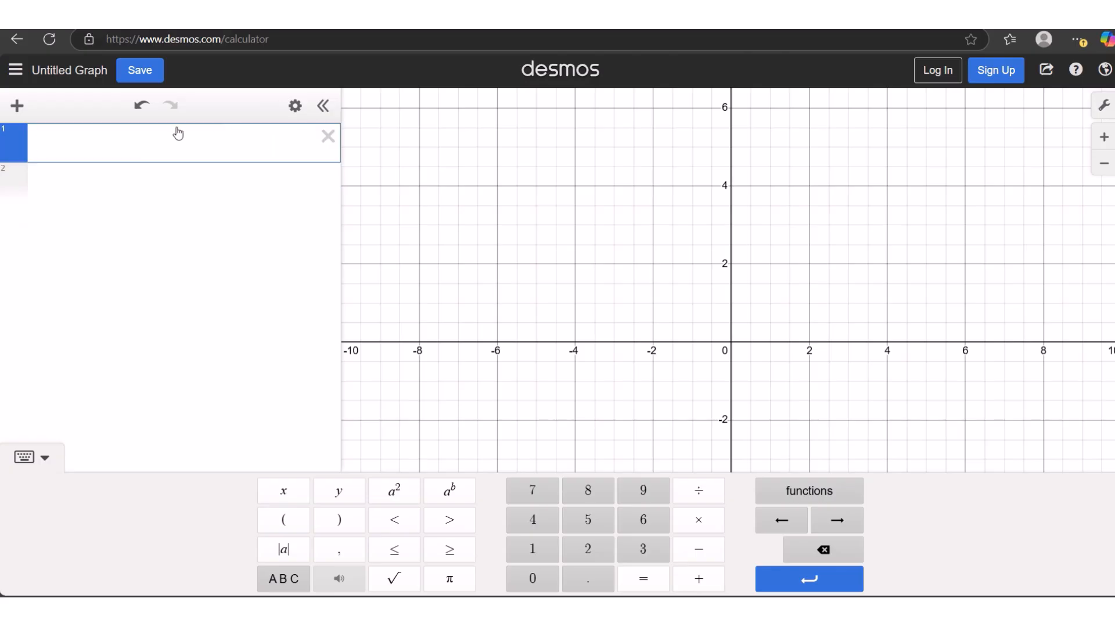
Start with an empty fraction, graph x² + 2x + 3 over x + 2, and clear the line
text(/)
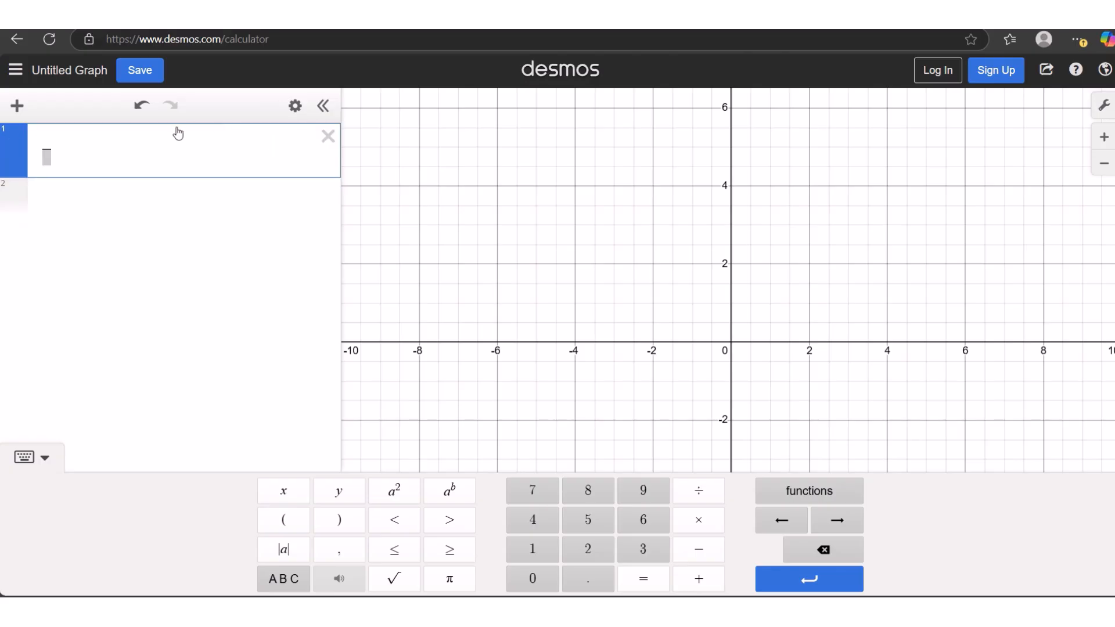
text(x^2)
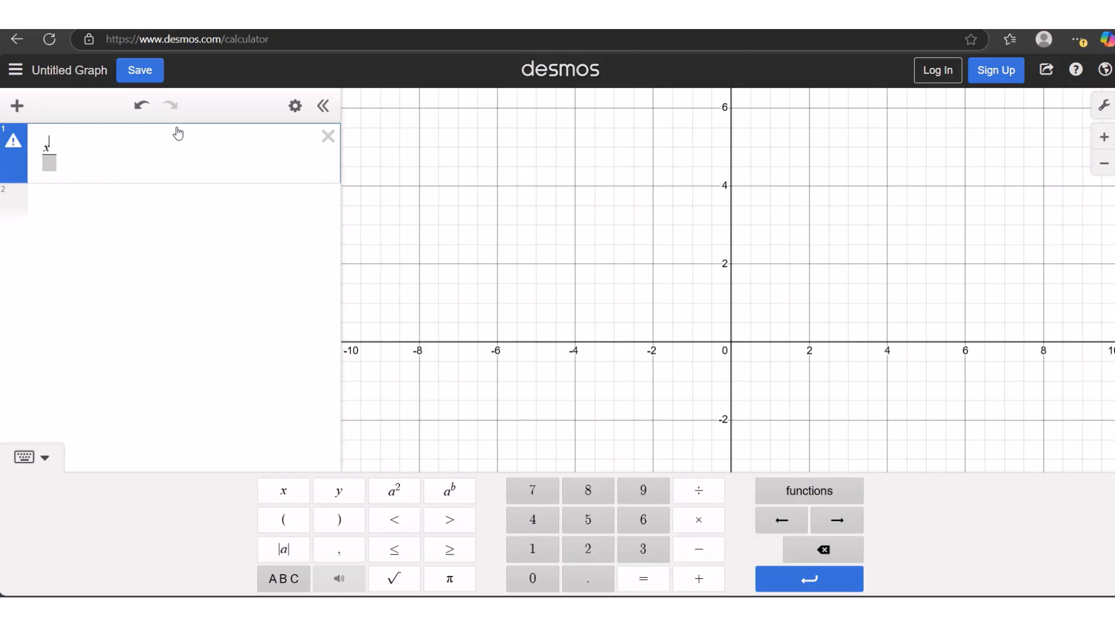
text(+2x+3)
click(85, 167)
text(x+2)
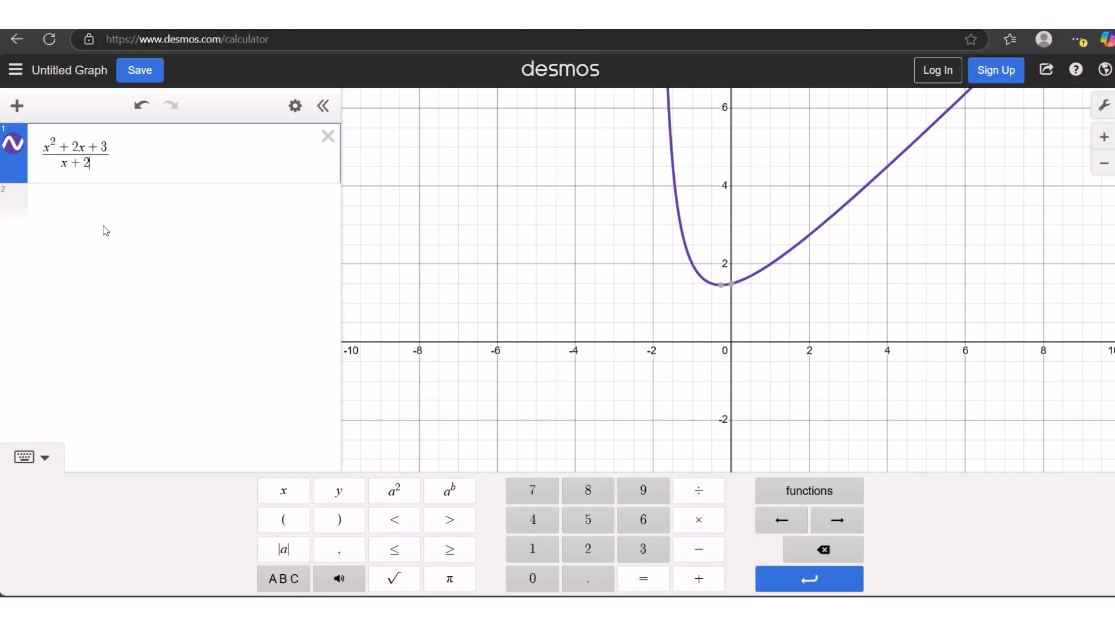
click(325, 137)
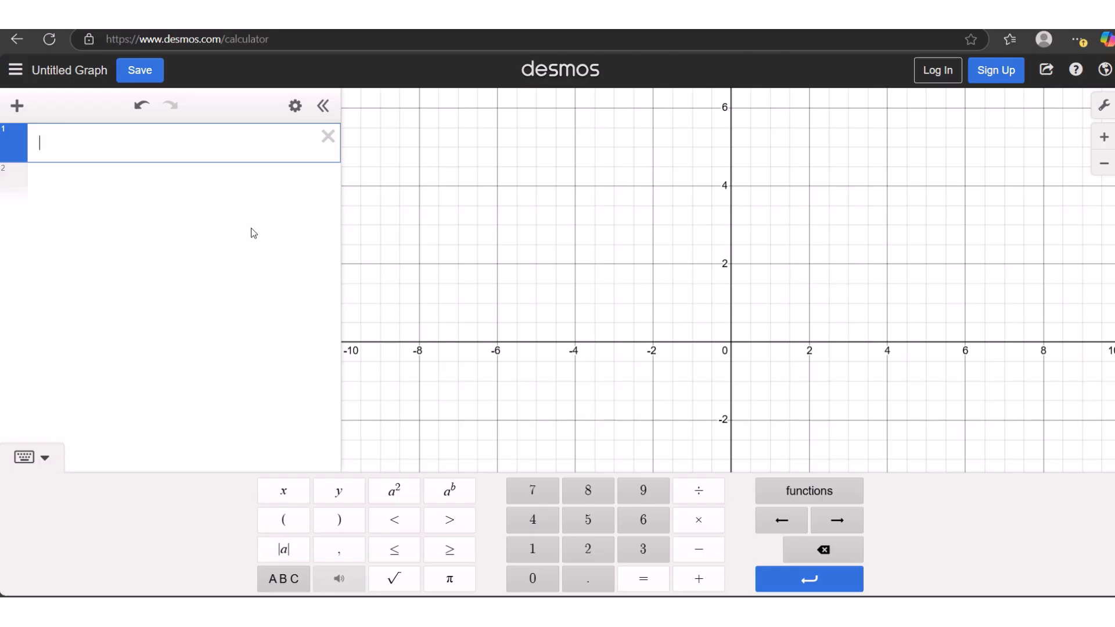
Look at the function list, hide the on-screen keypad and show it again
click(812, 494)
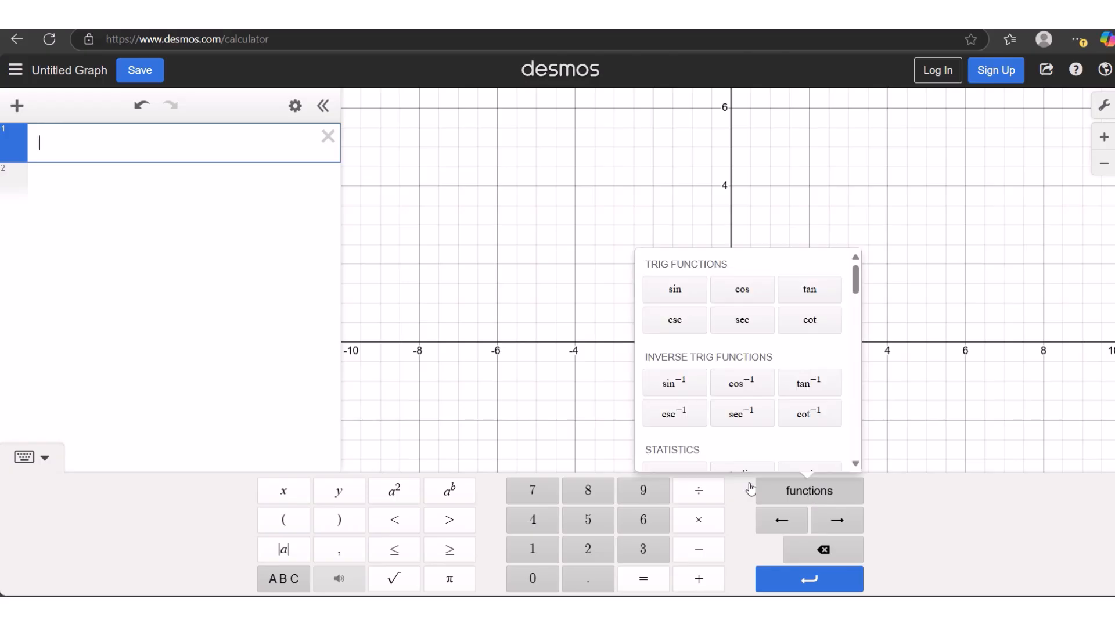
click(44, 460)
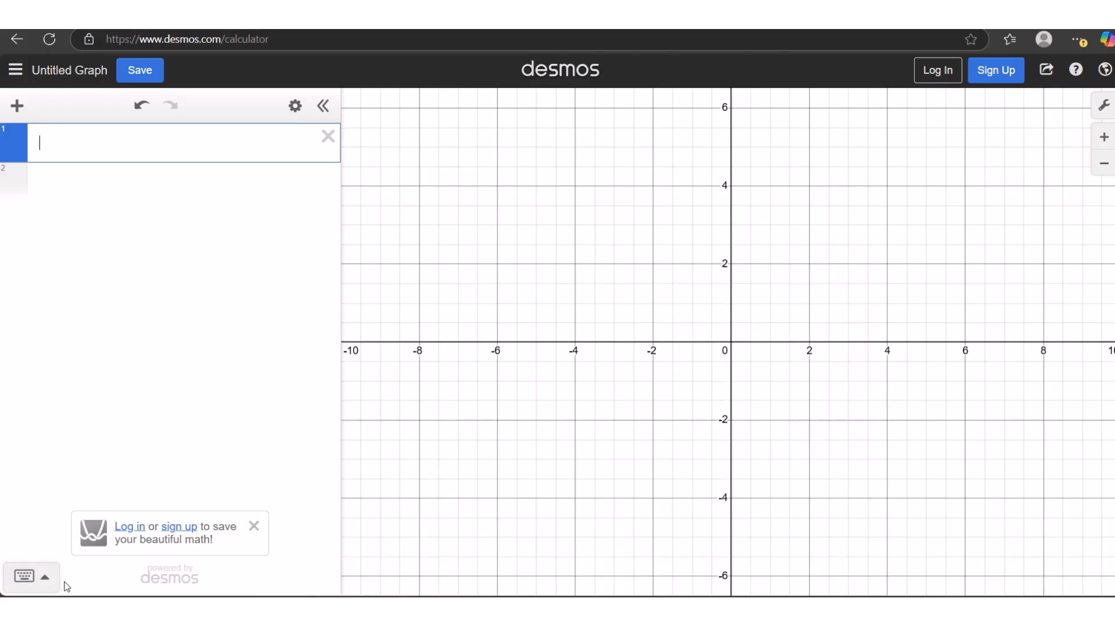
click(49, 581)
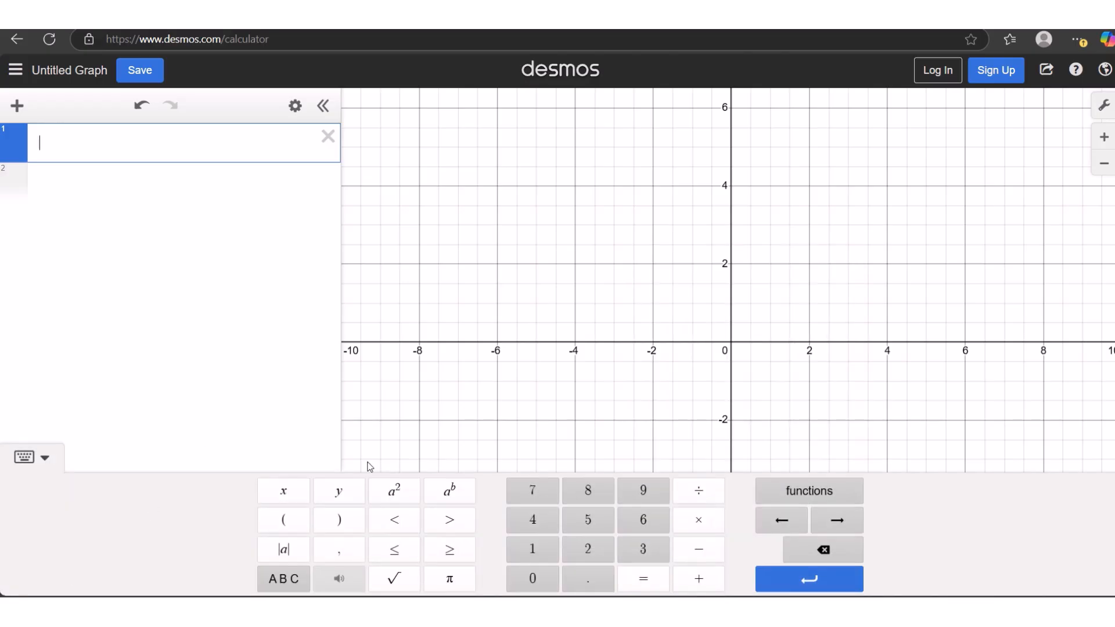
Insert a logarithm with a custom base from the function list and fill it in as log₂(4)
click(781, 491)
scroll(745, 356, down, 3)
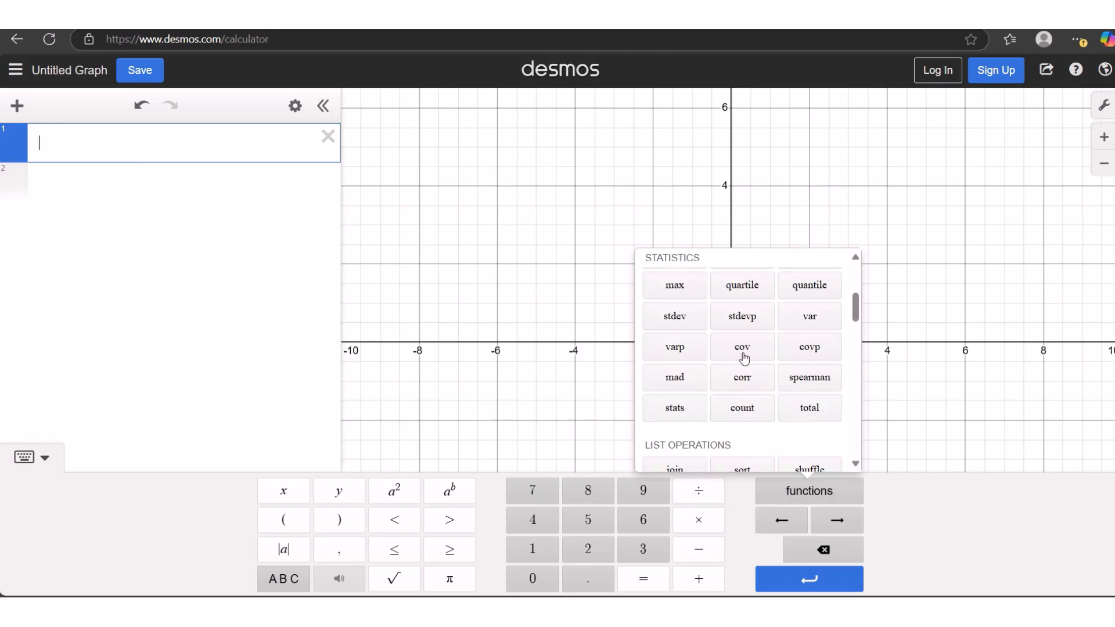
scroll(745, 357, down, 5)
scroll(744, 358, down, 6)
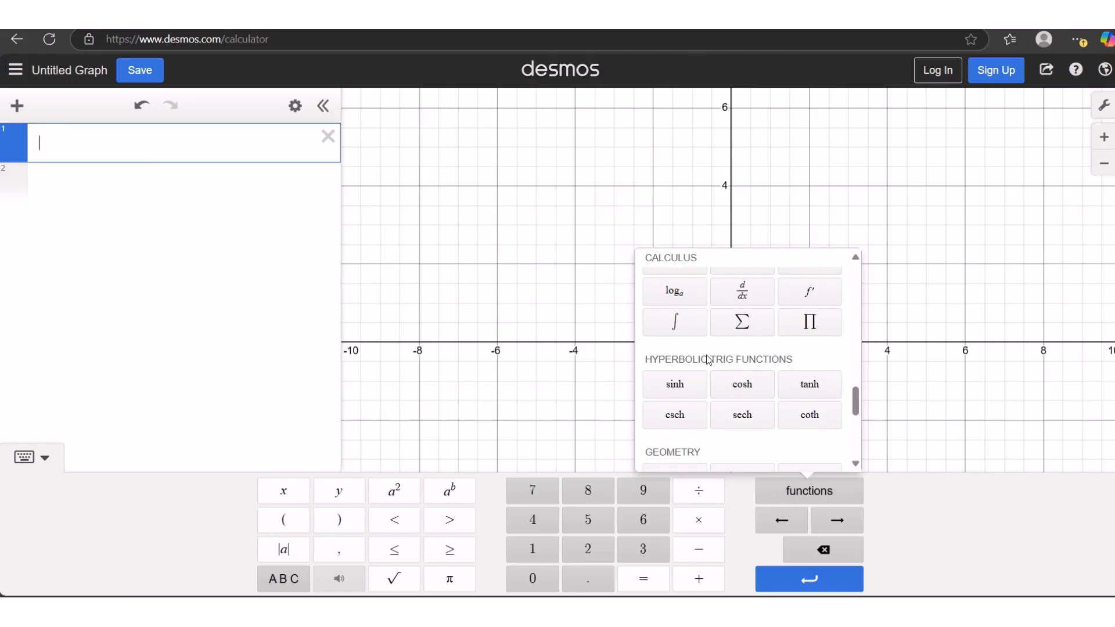
click(670, 291)
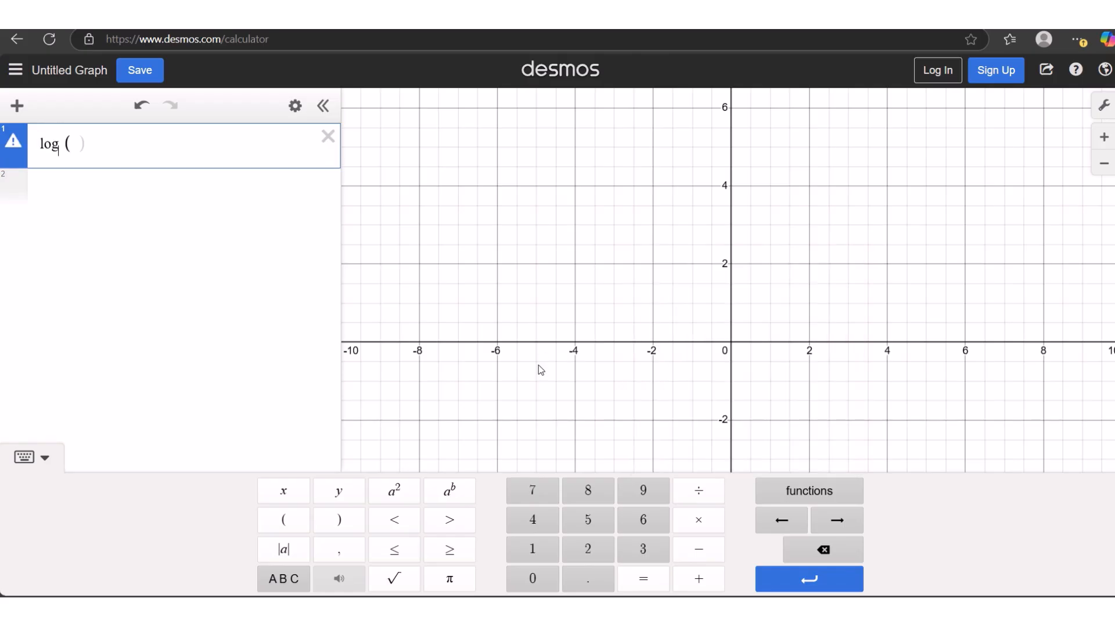
text(2)
key(Right)
text(4)
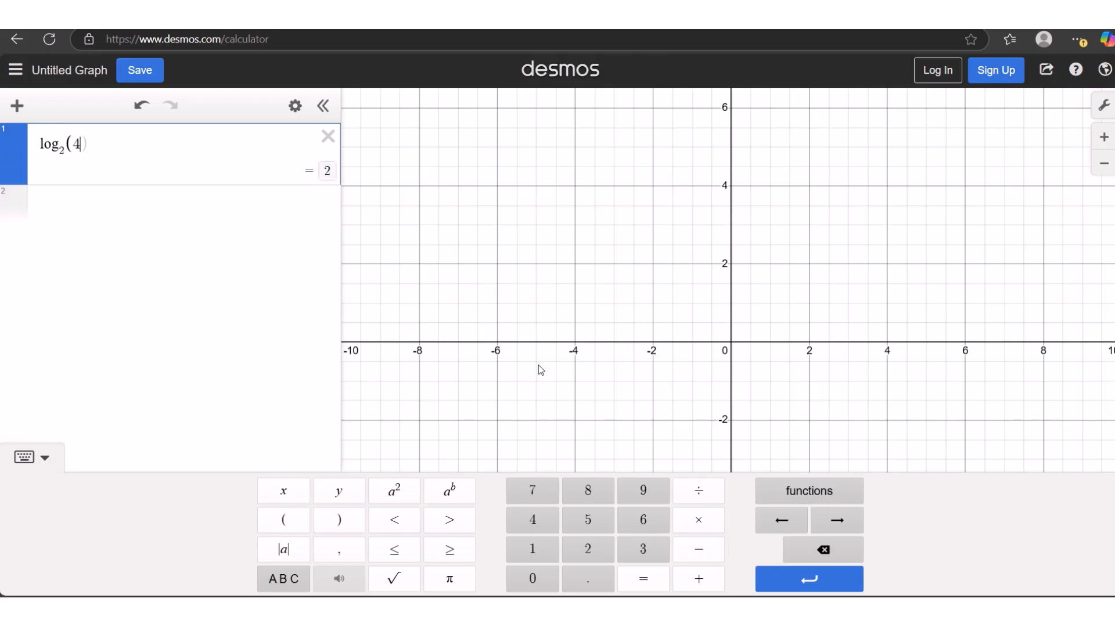
Enter log₂ 4 as the second expression, writing the function name with subscript base 2 and no parentheses
click(158, 210)
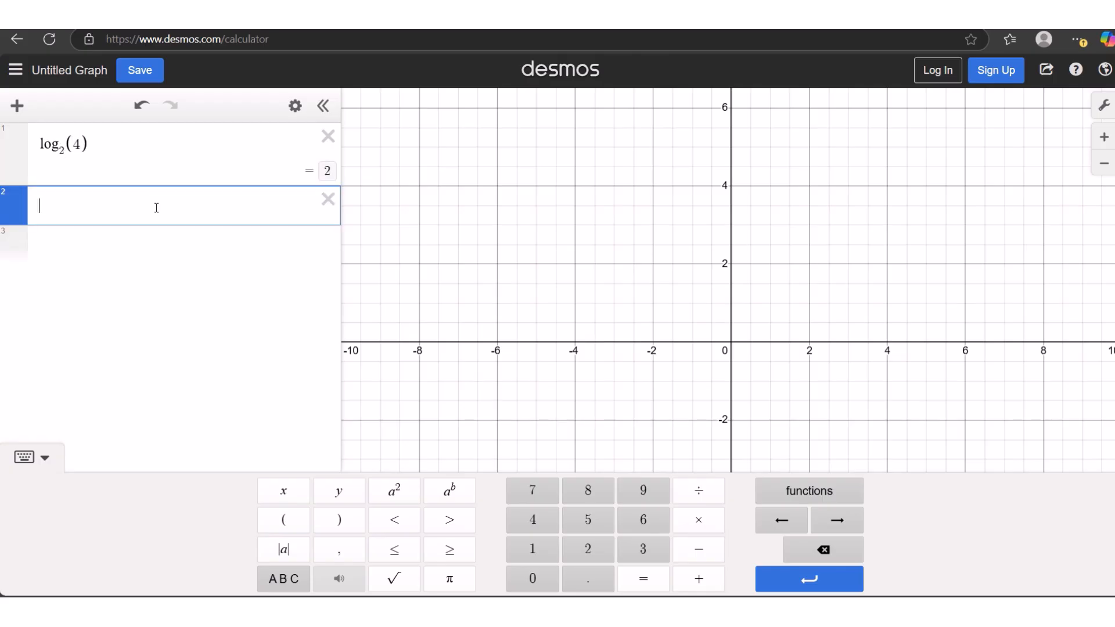
text(log)
text(_)
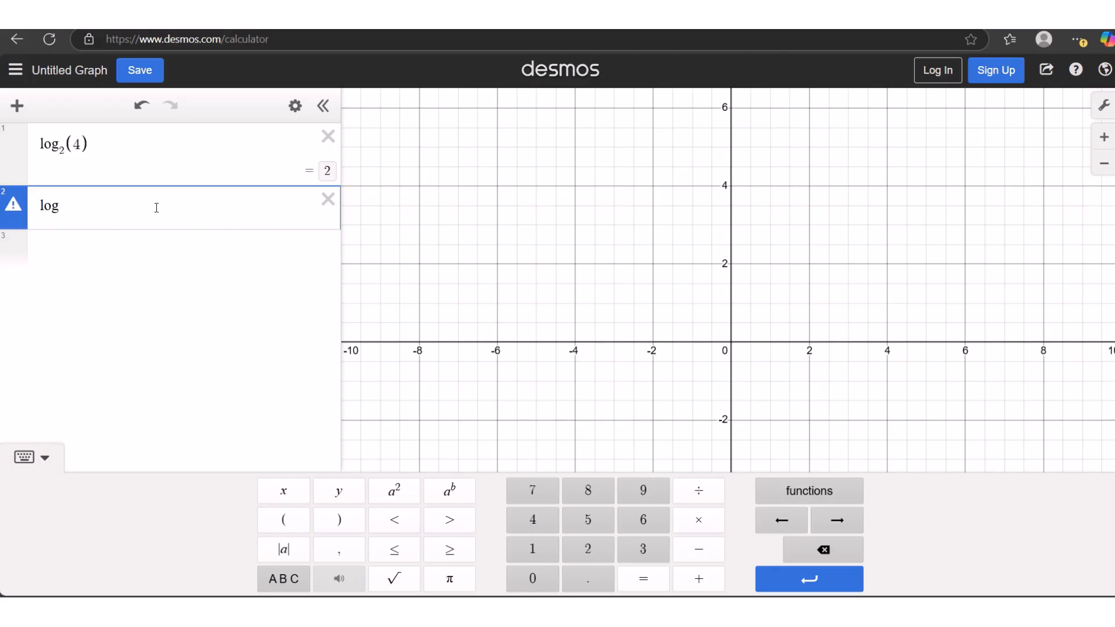
text(2 4)
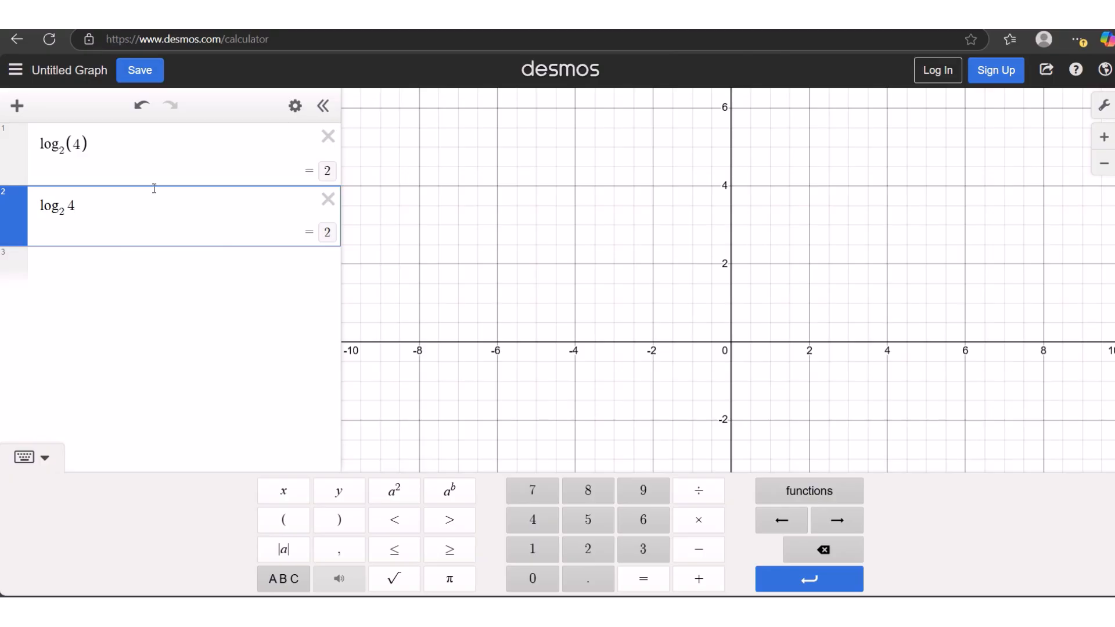
mouse_move(516, 32)
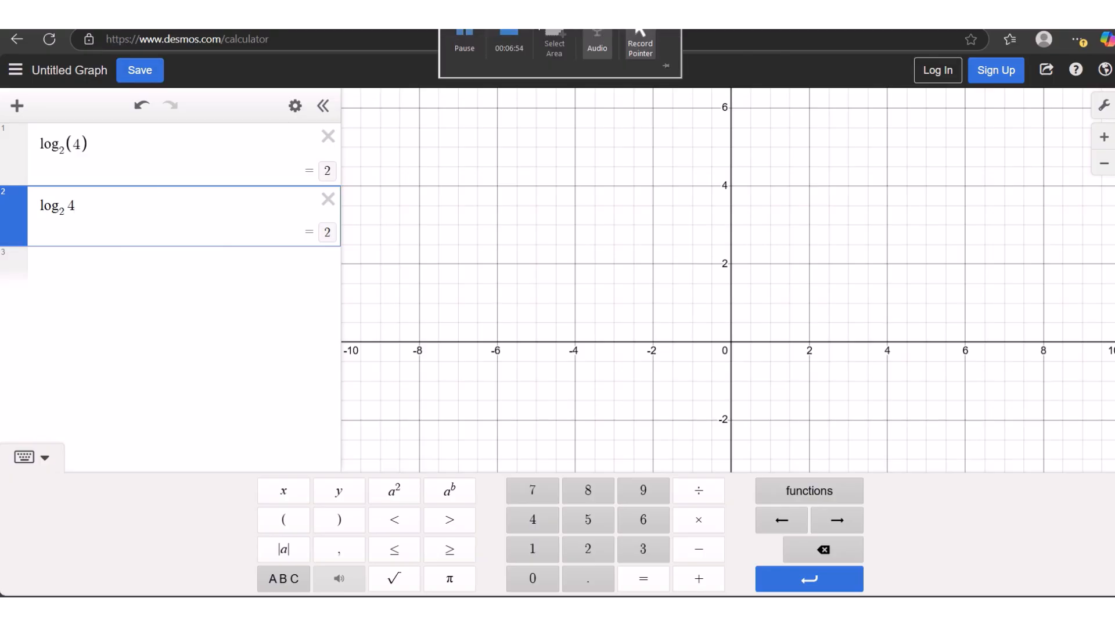